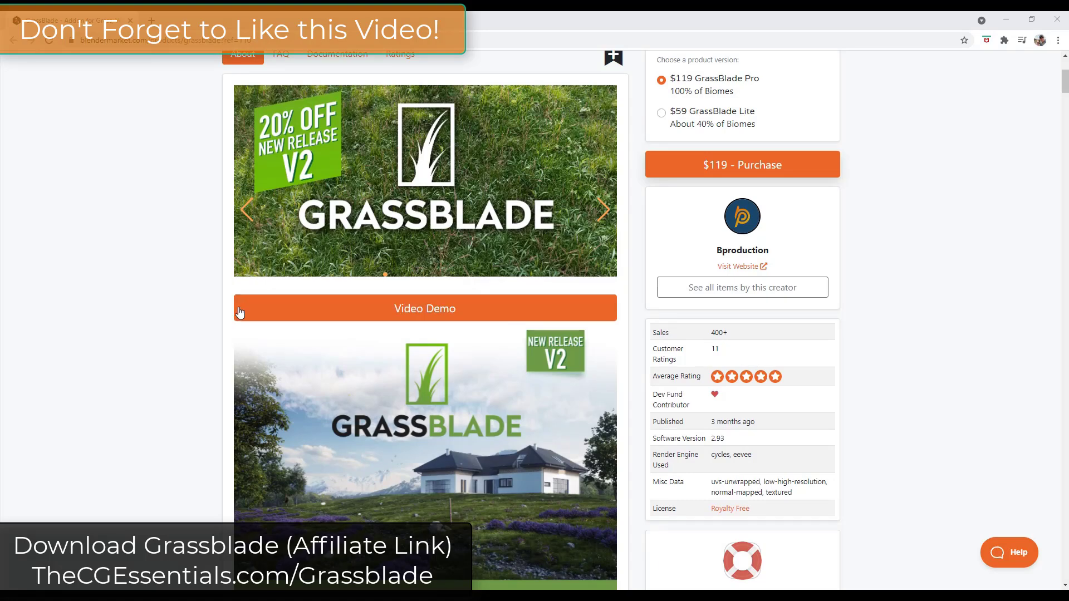
Scroll through the remaining Grassblade feature sections, then minimize Chrome to reveal Blender.
scroll(198, 306, "down", 5)
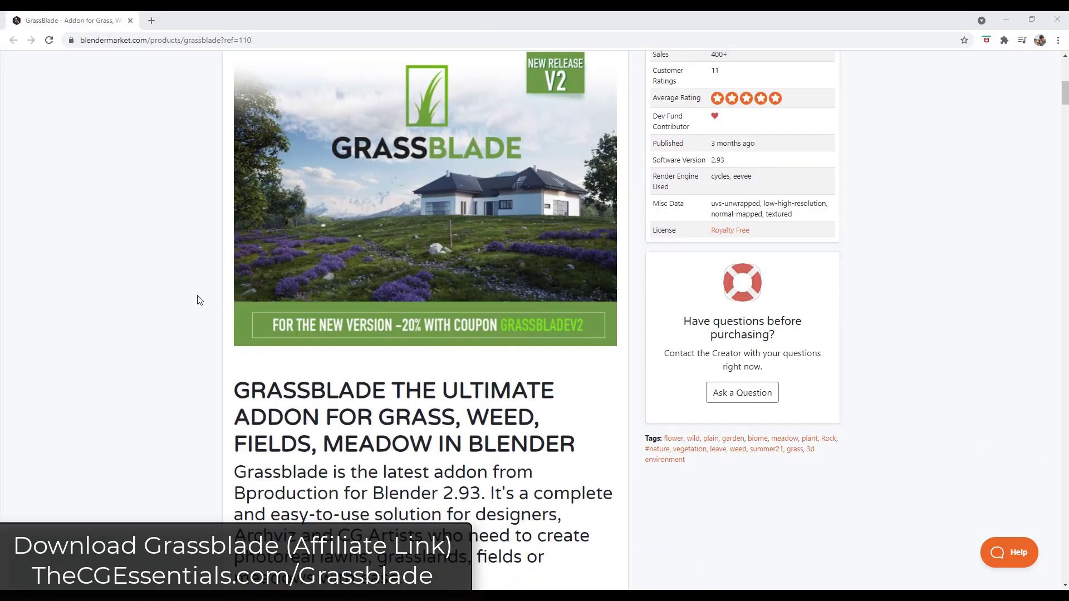
scroll(190, 294, "down", 3)
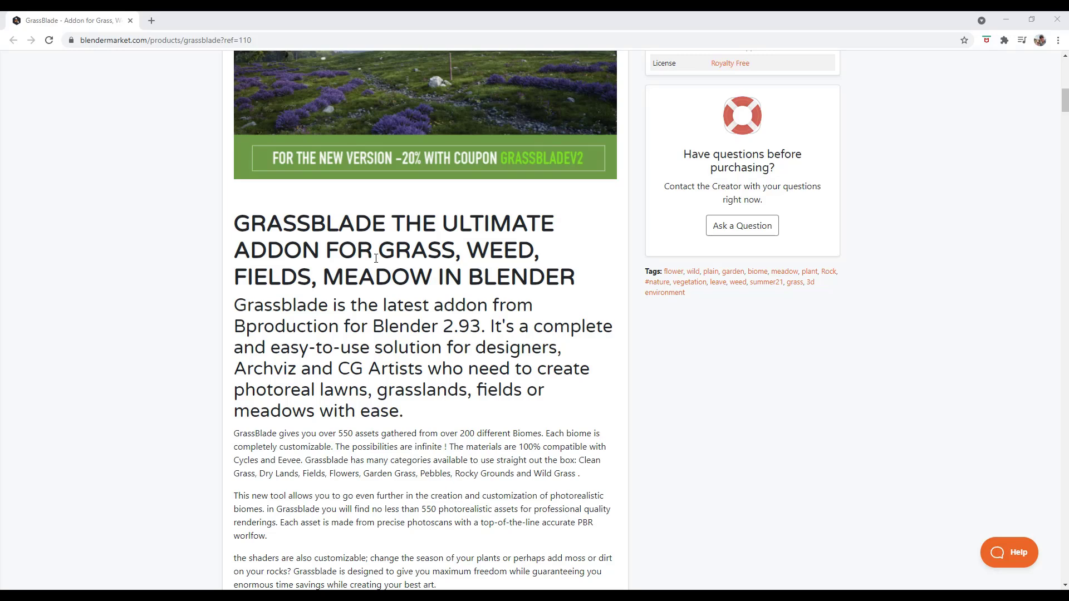
scroll(388, 276, "down", 5)
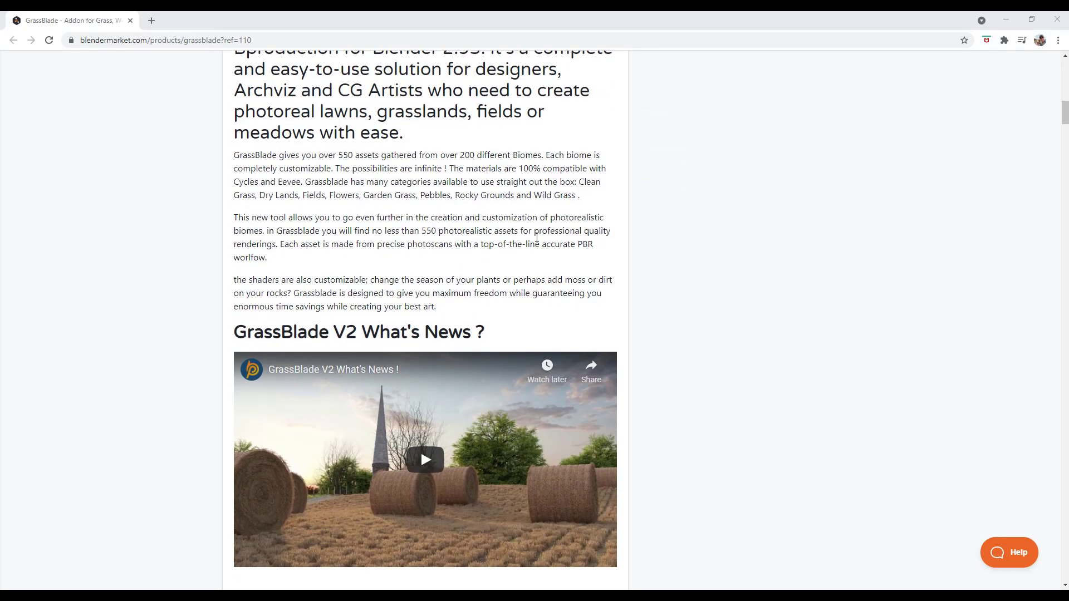
scroll(537, 236, "down", 2)
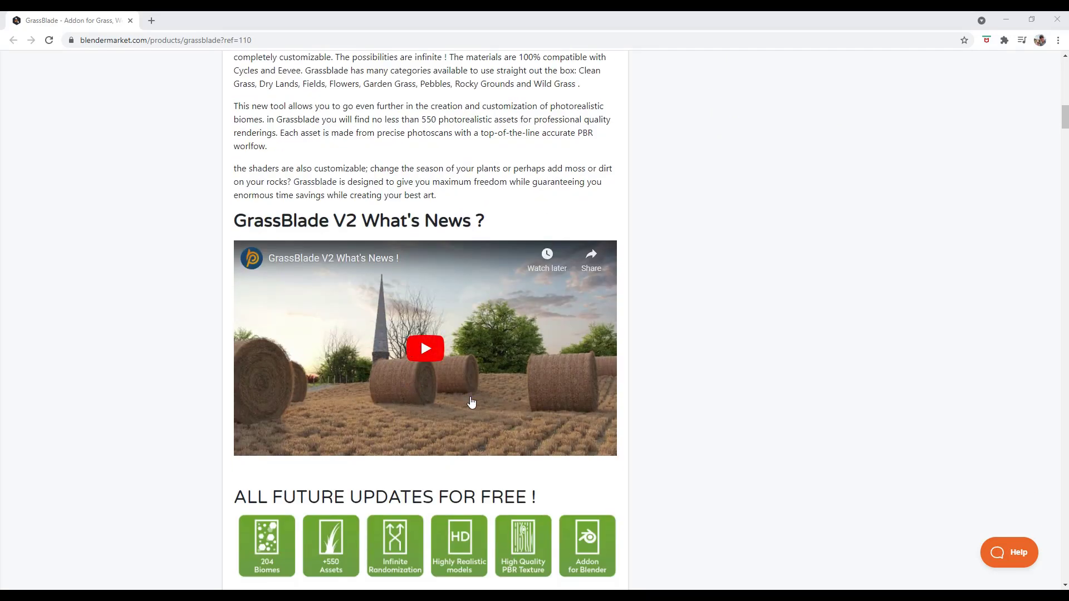
scroll(471, 402, "down", 8)
scroll(416, 347, "down", 2)
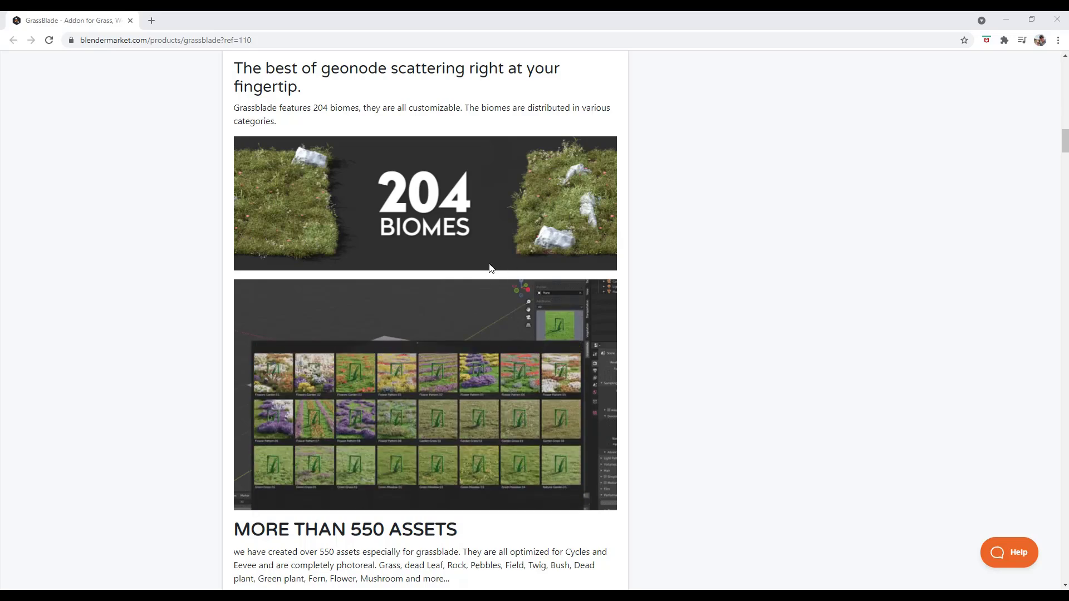
scroll(256, 298, "up", 1)
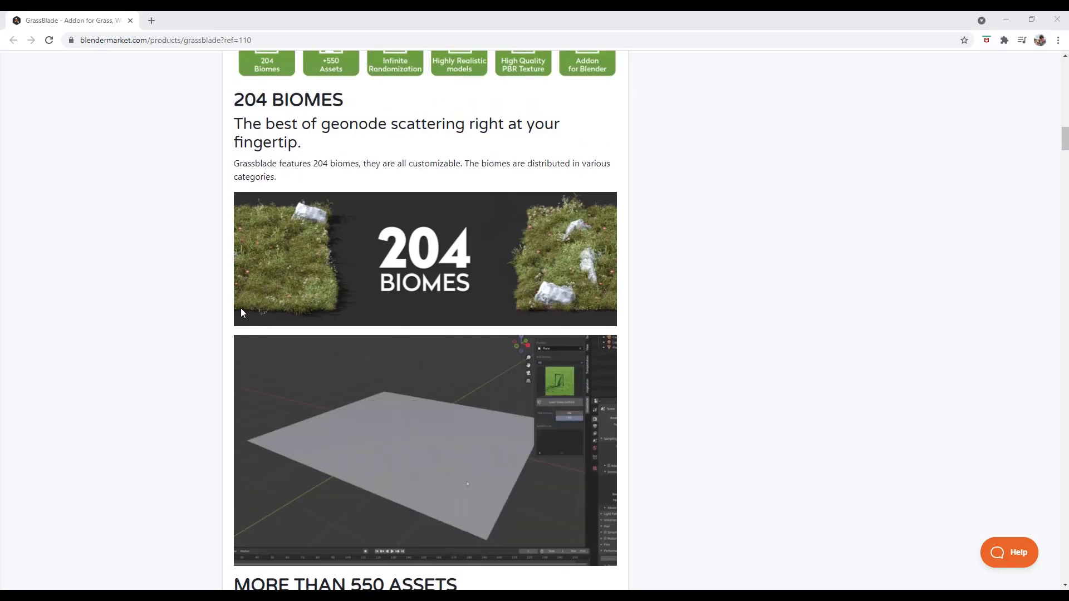
scroll(240, 308, "down", 1)
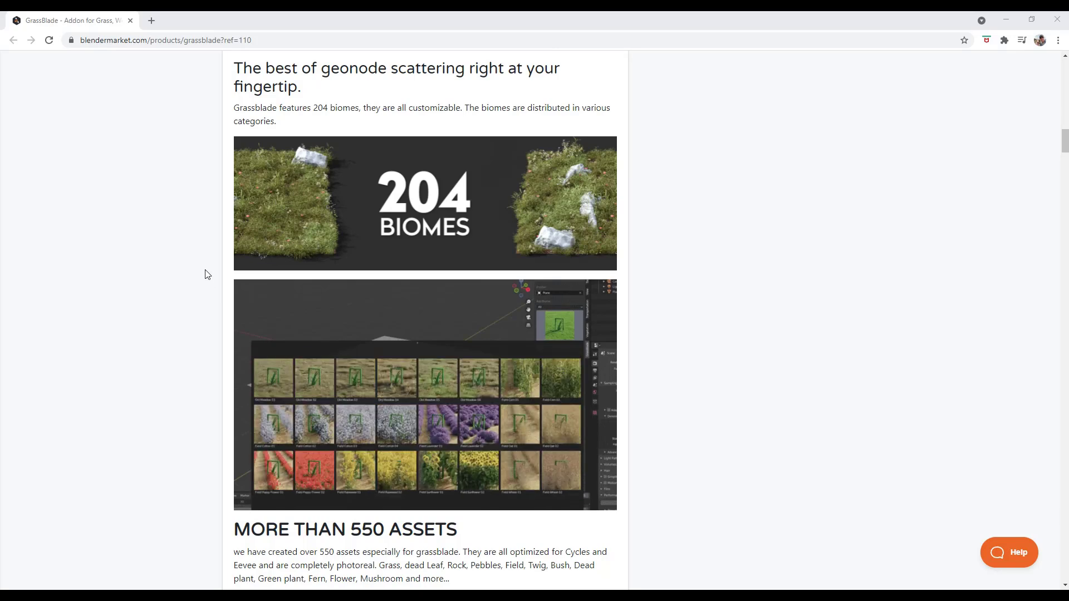
scroll(401, 193, "down", 8)
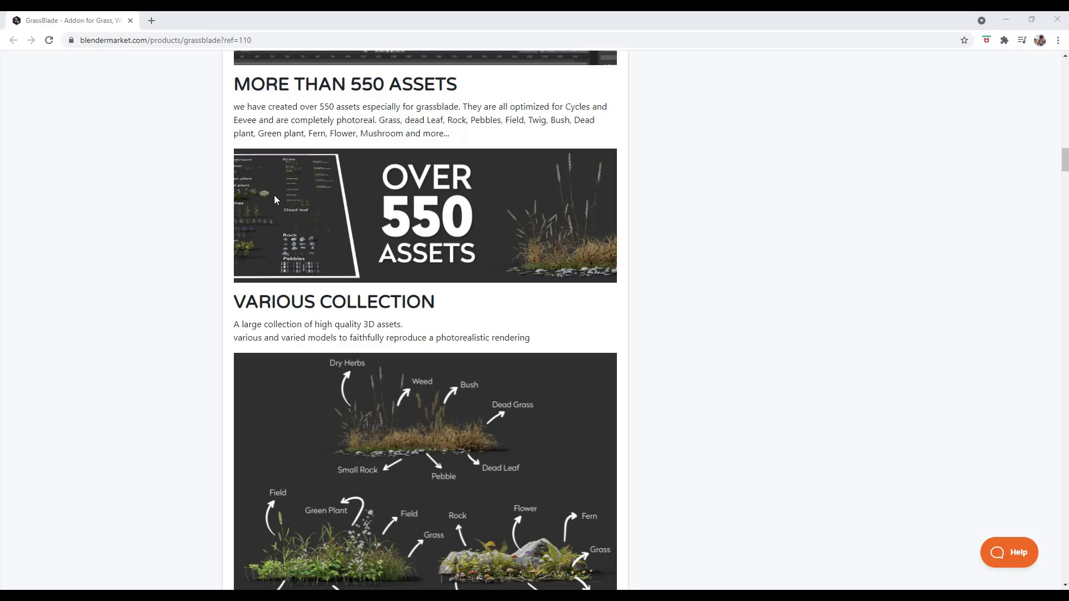
scroll(318, 218, "down", 5)
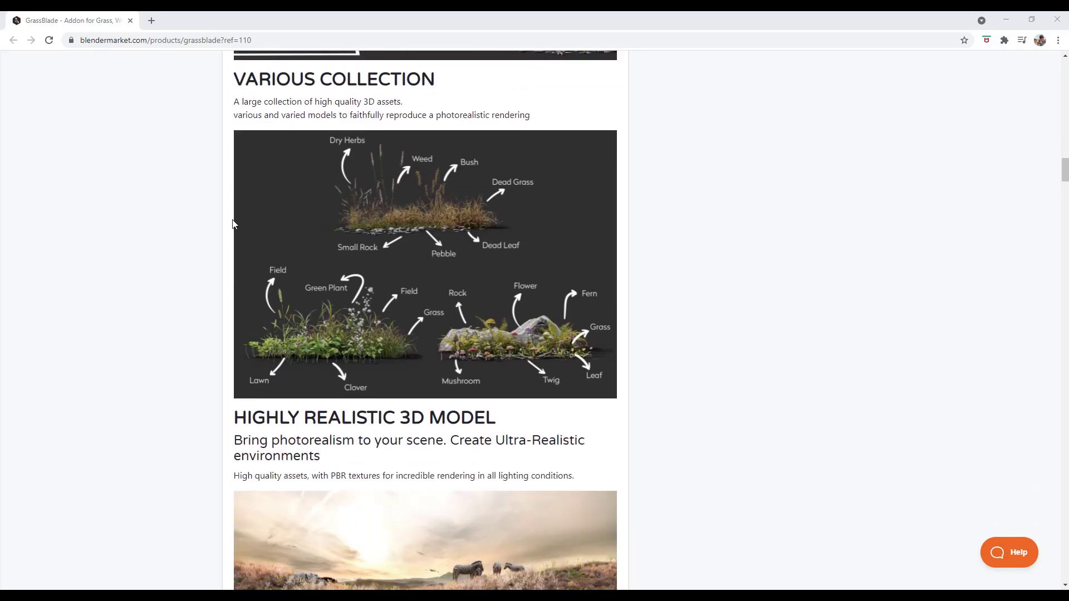
scroll(391, 234, "up", 1)
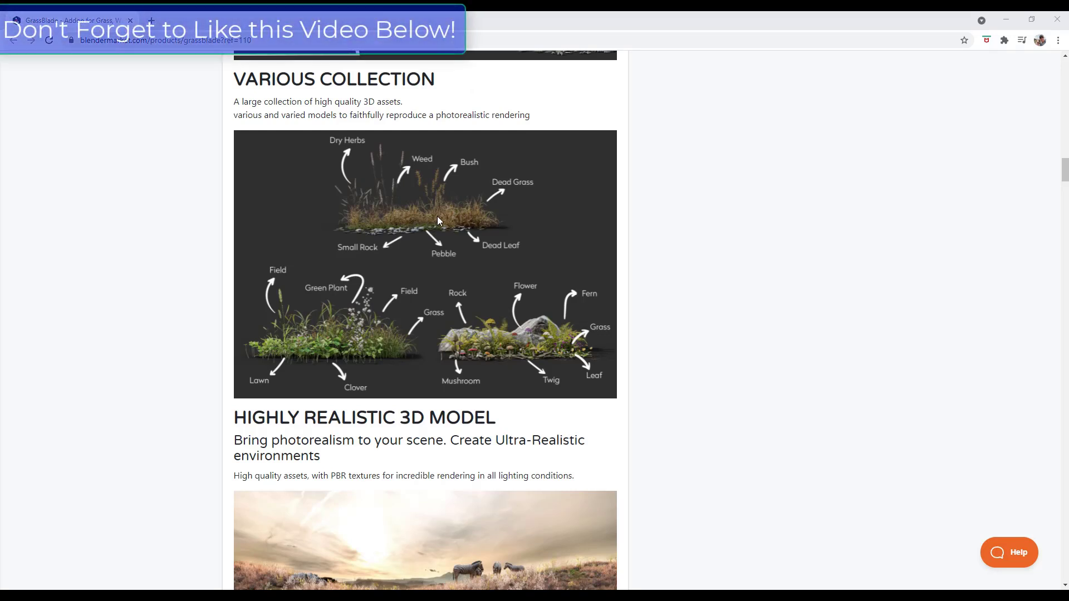
scroll(470, 230, "down", 10)
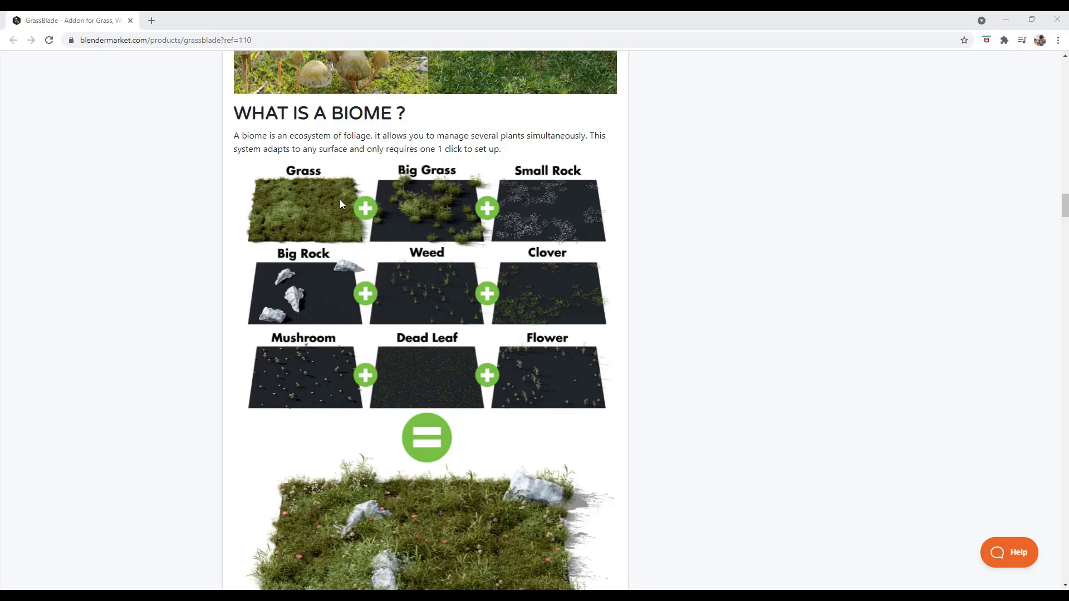
scroll(436, 206, "down", 1)
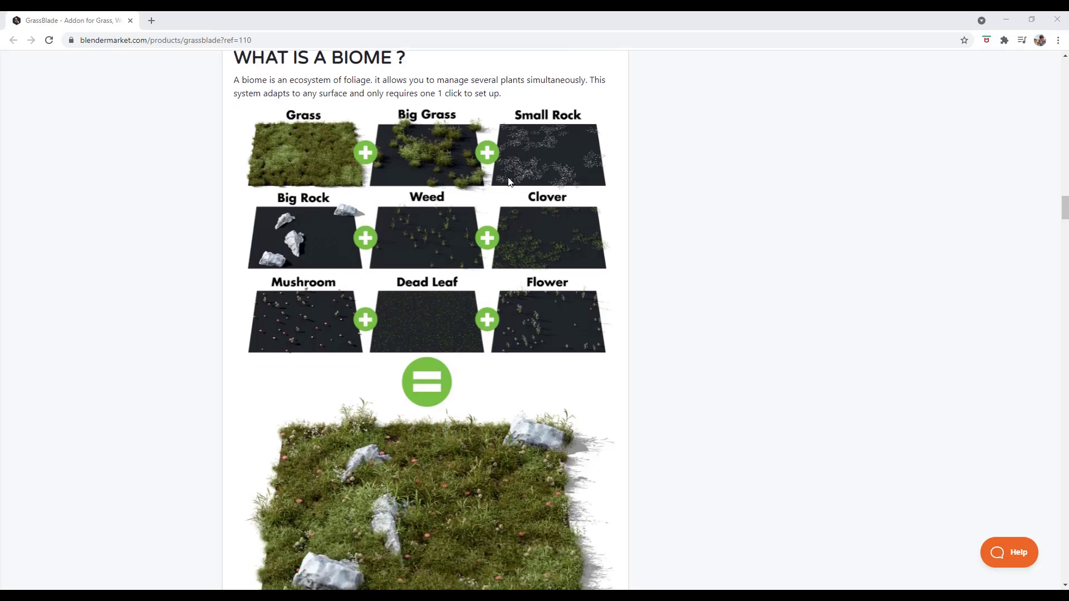
scroll(442, 456, "down", 2)
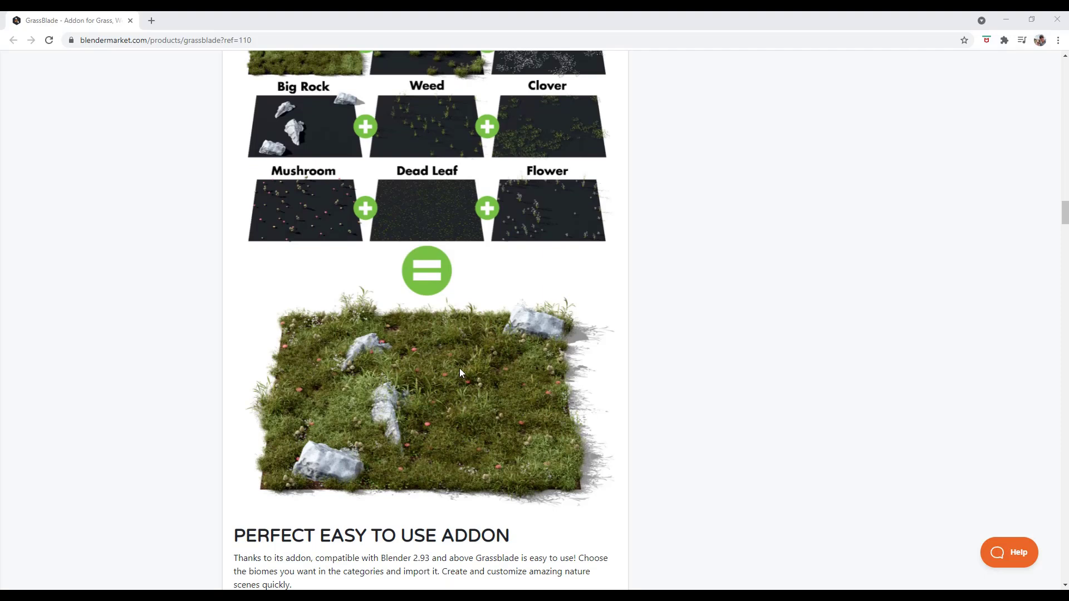
scroll(520, 291, "down", 9)
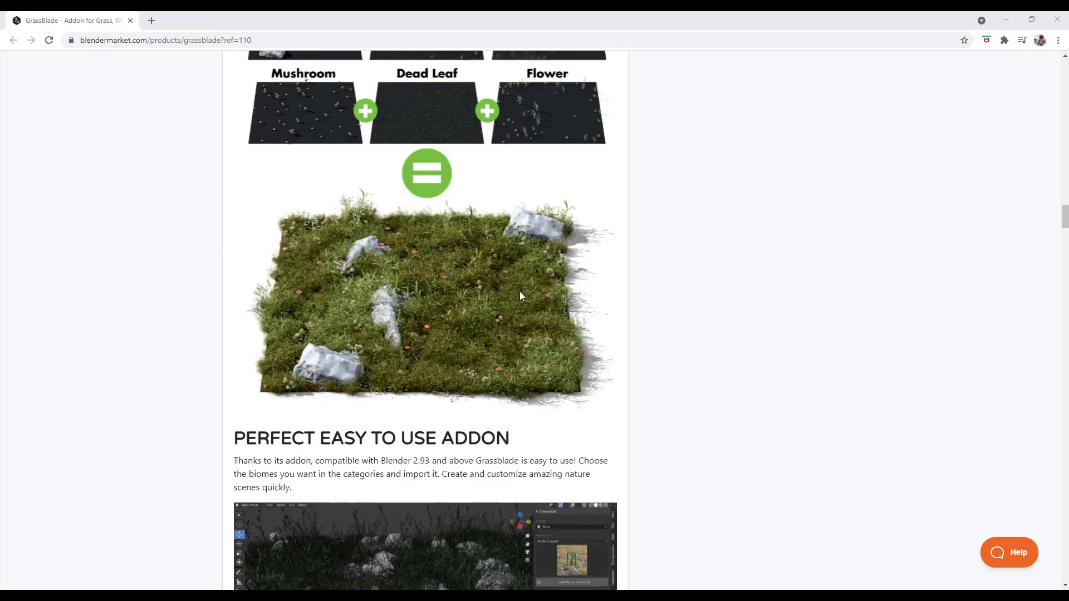
scroll(520, 285, "down", 17)
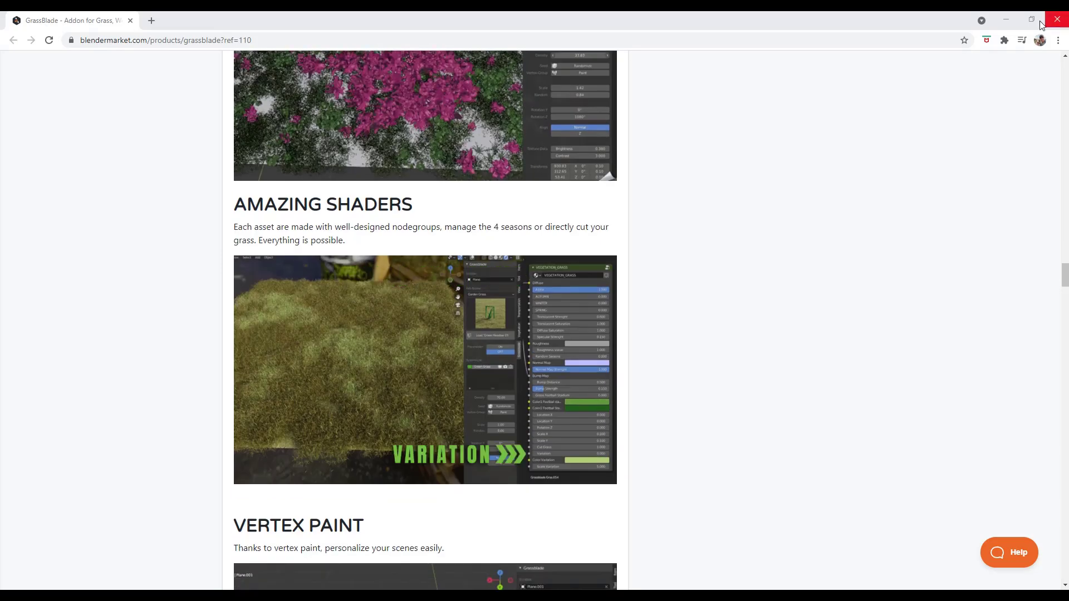
left_click(1005, 24)
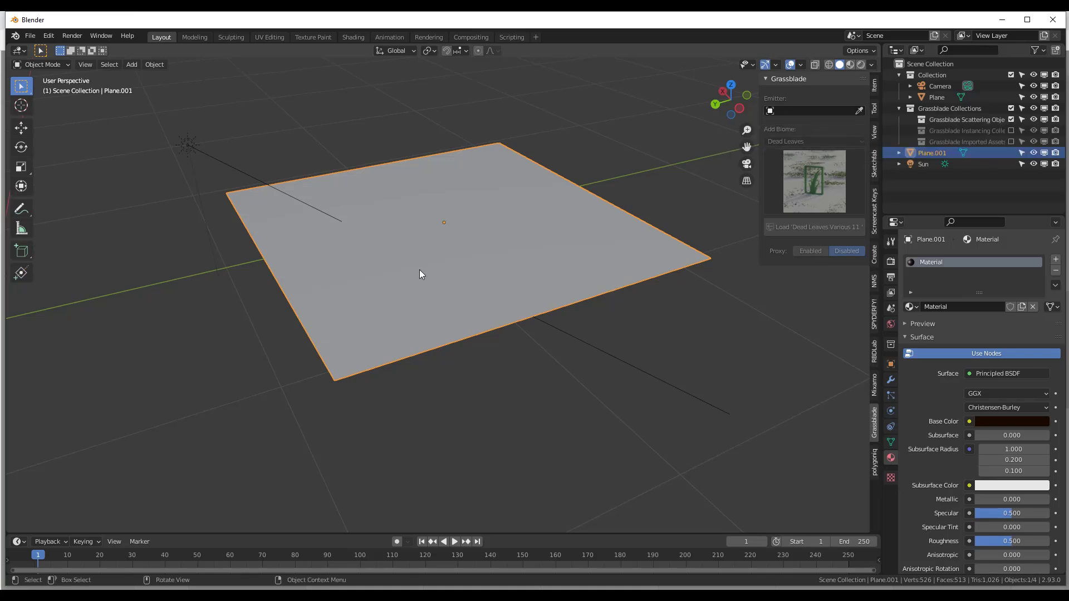
Pick Plane.001 with the Emitter eyedropper as Grassblade's biome emitter.
middle_click_drag(419, 270, 422, 256)
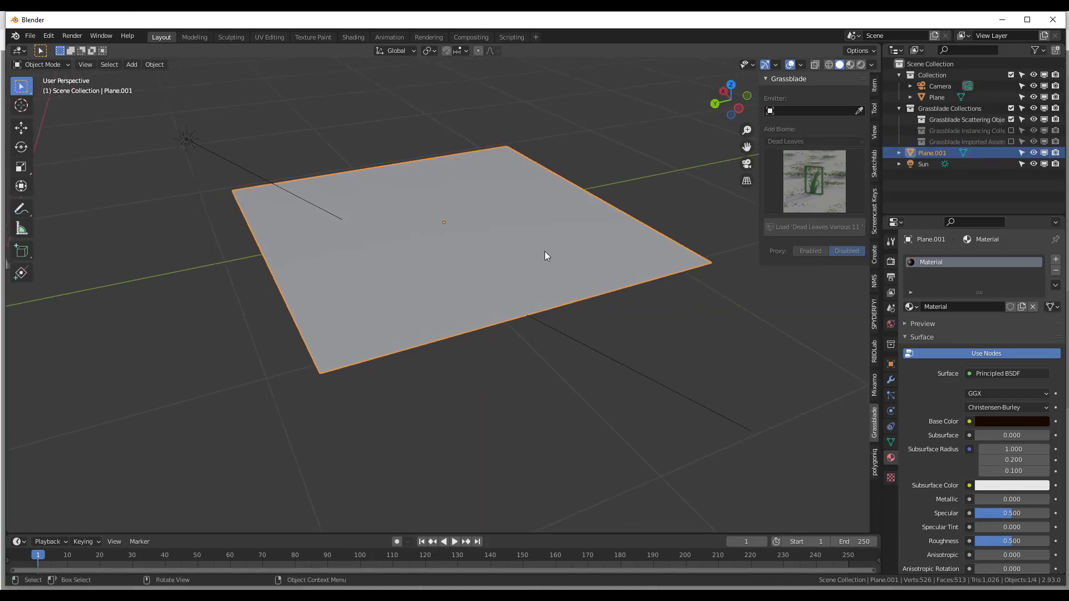
left_click(860, 114)
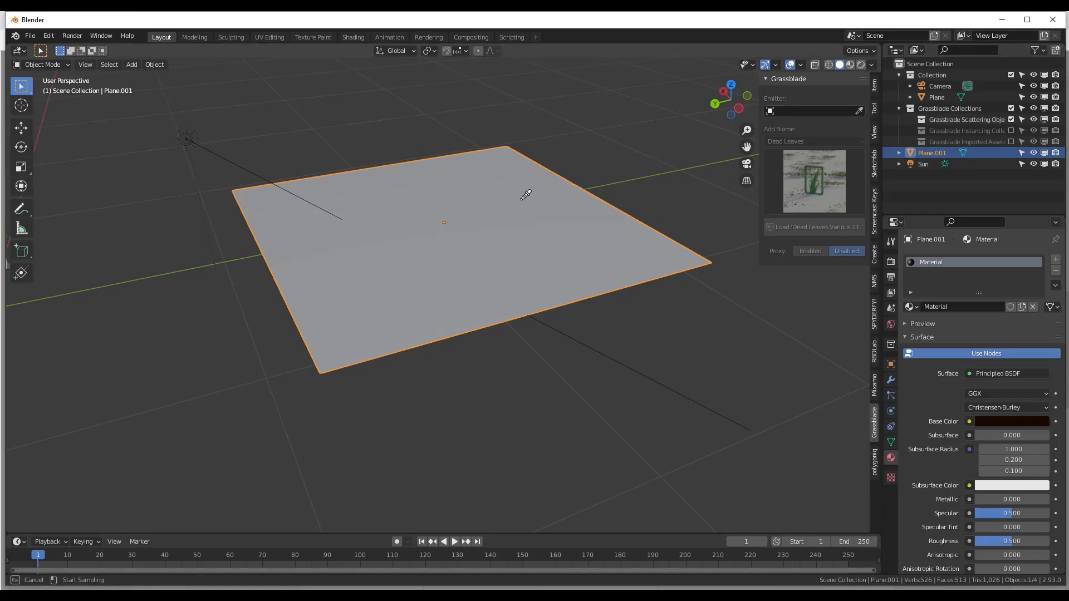
left_click(458, 198)
scroll(469, 325, "down", 3)
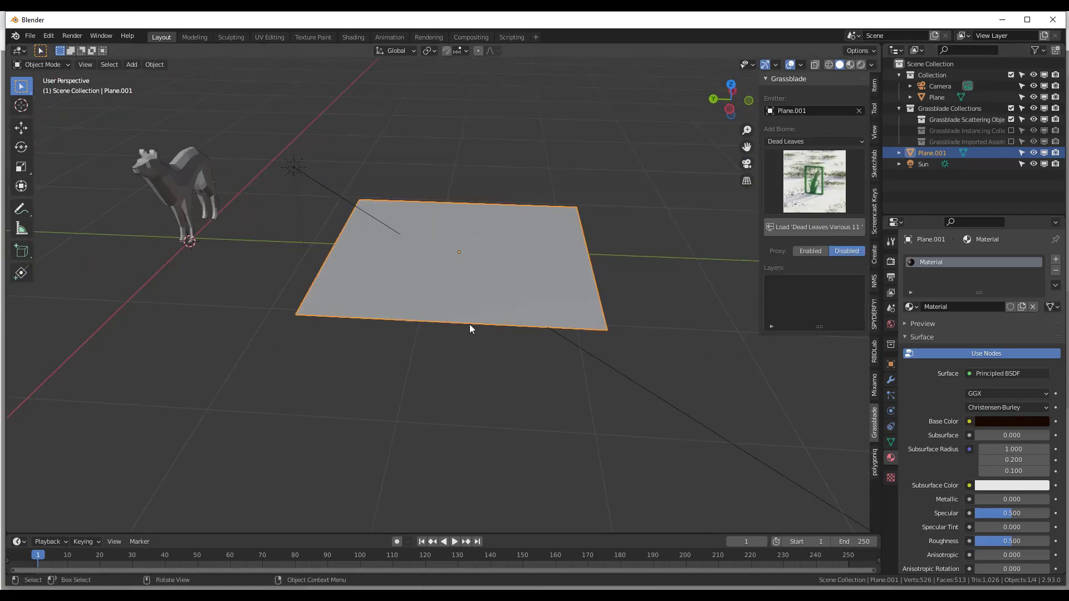
middle_click_drag(469, 324, 512, 280)
scroll(515, 273, "up", 2)
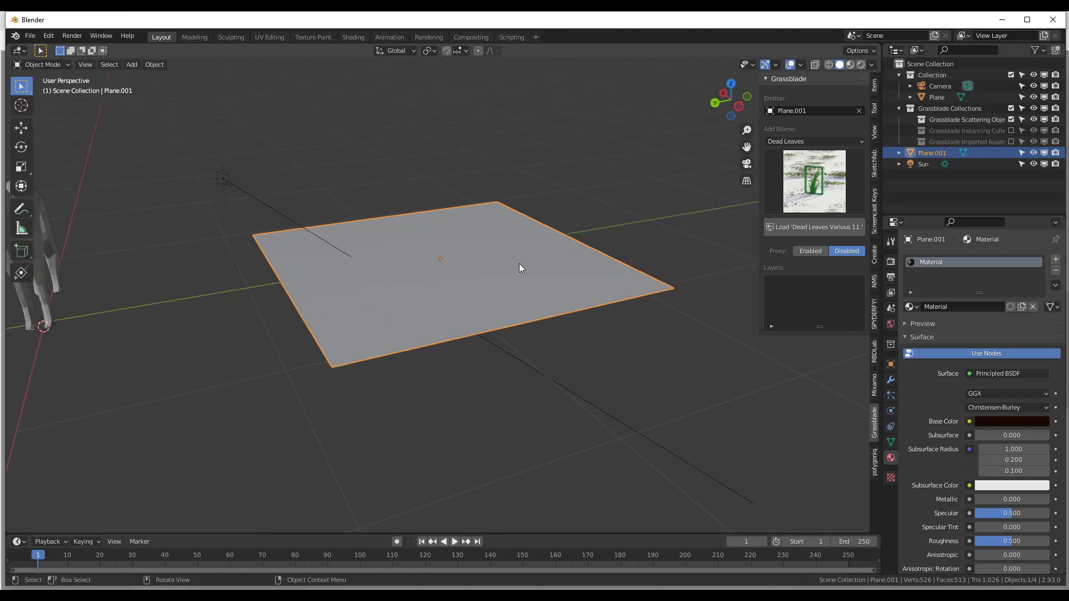
left_click(786, 143)
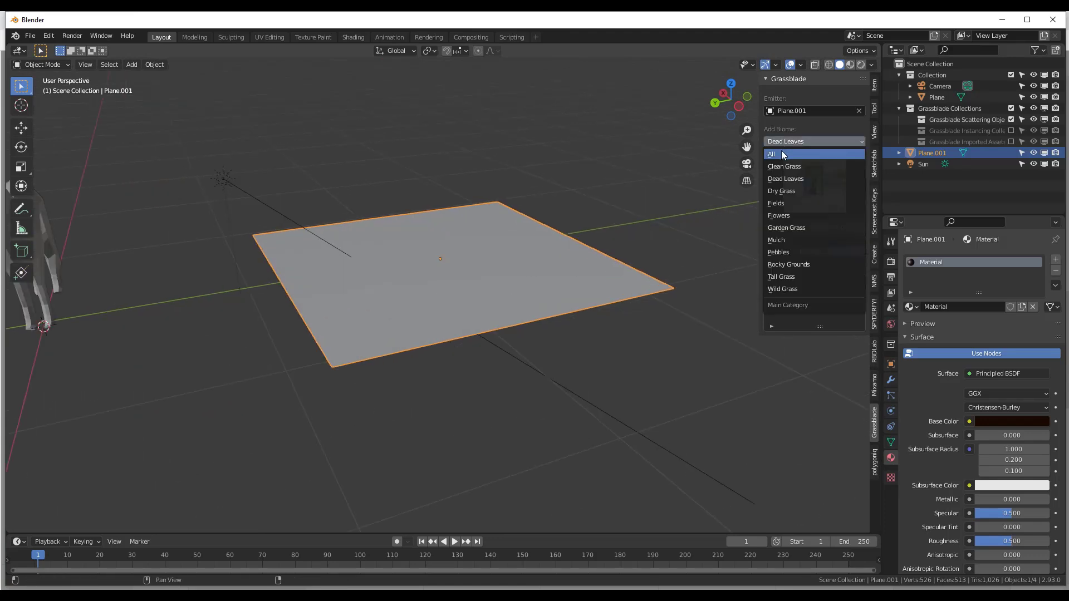
left_click(784, 154)
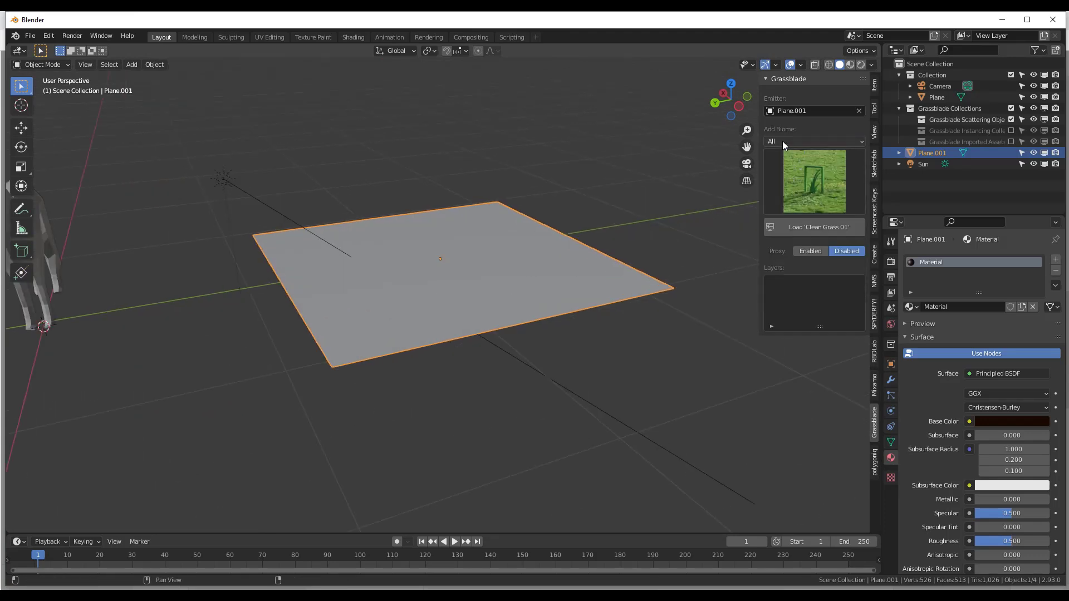
left_click(798, 165)
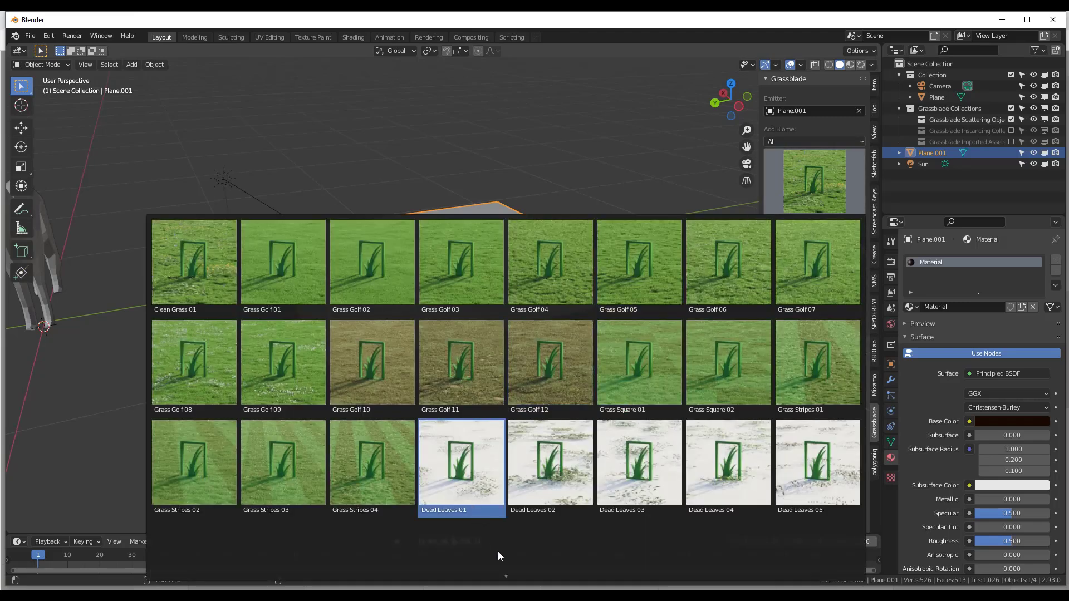
mouse_move(503, 575)
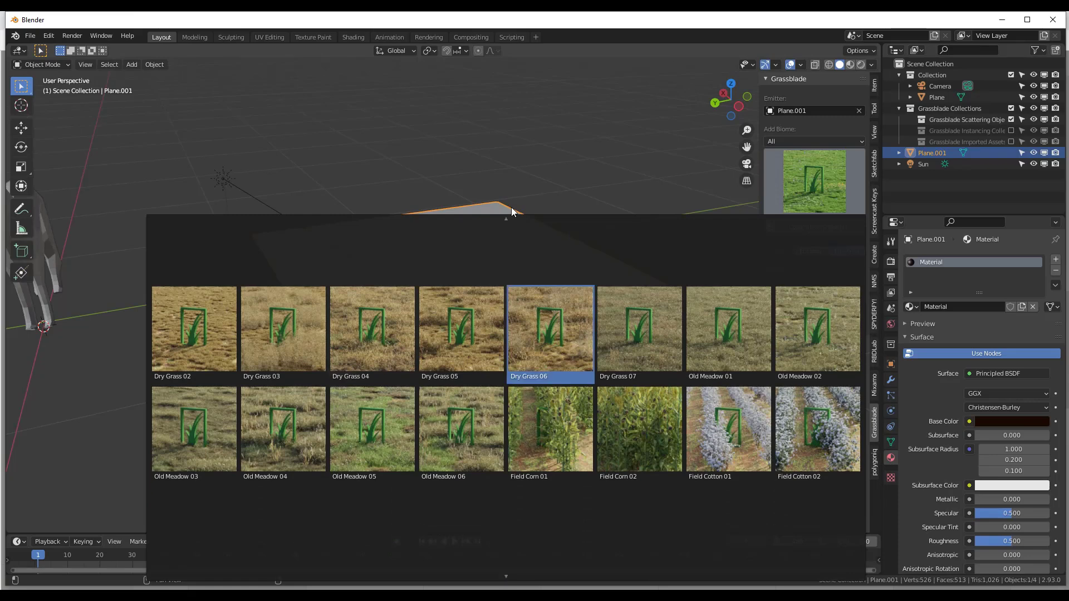
mouse_move(507, 218)
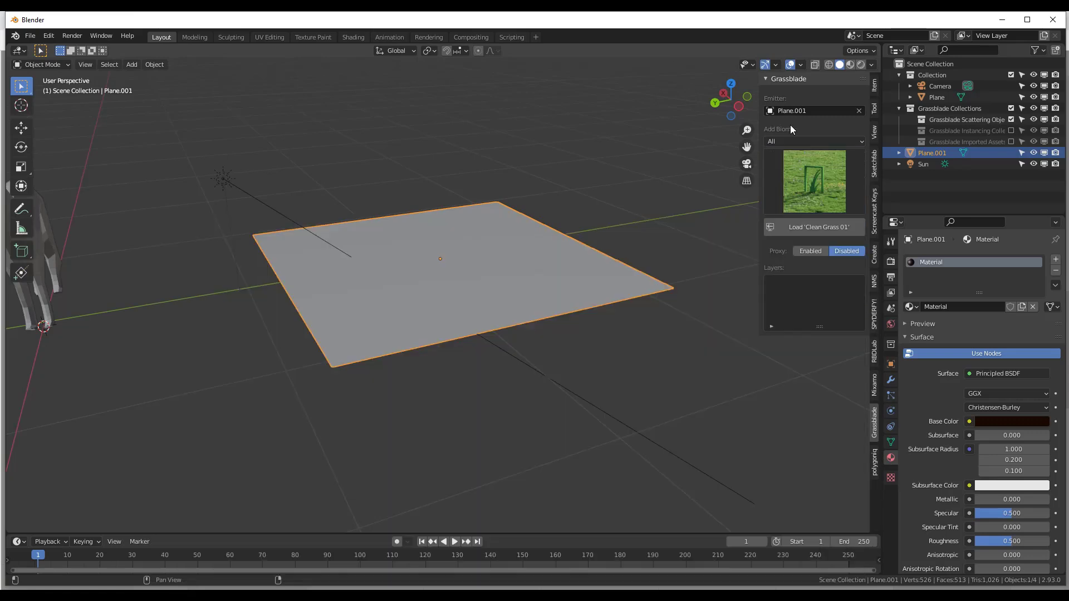
left_click(793, 142)
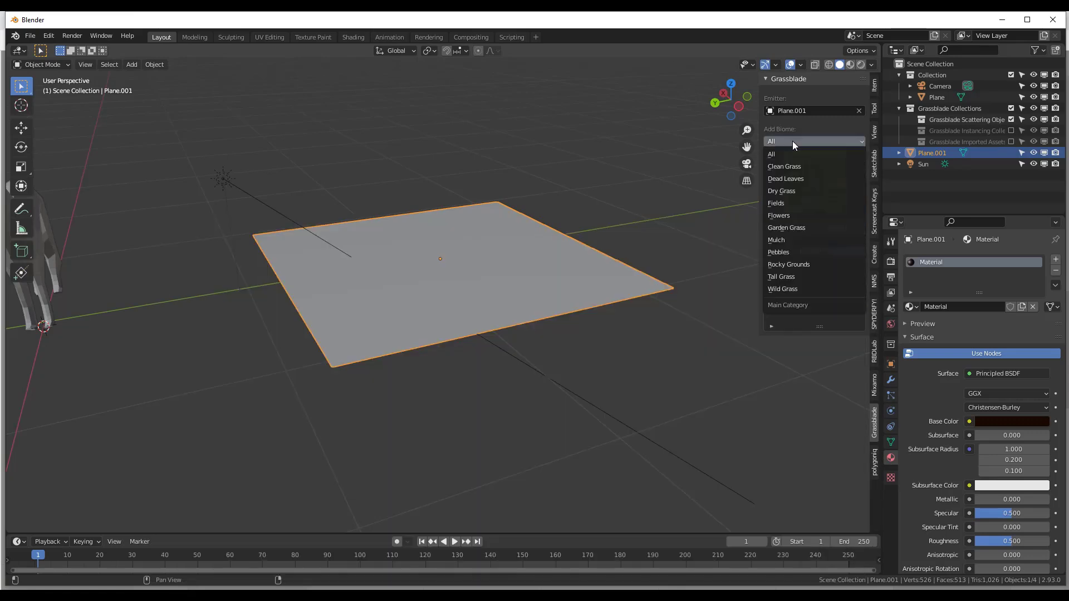
left_click(789, 178)
left_click(817, 174)
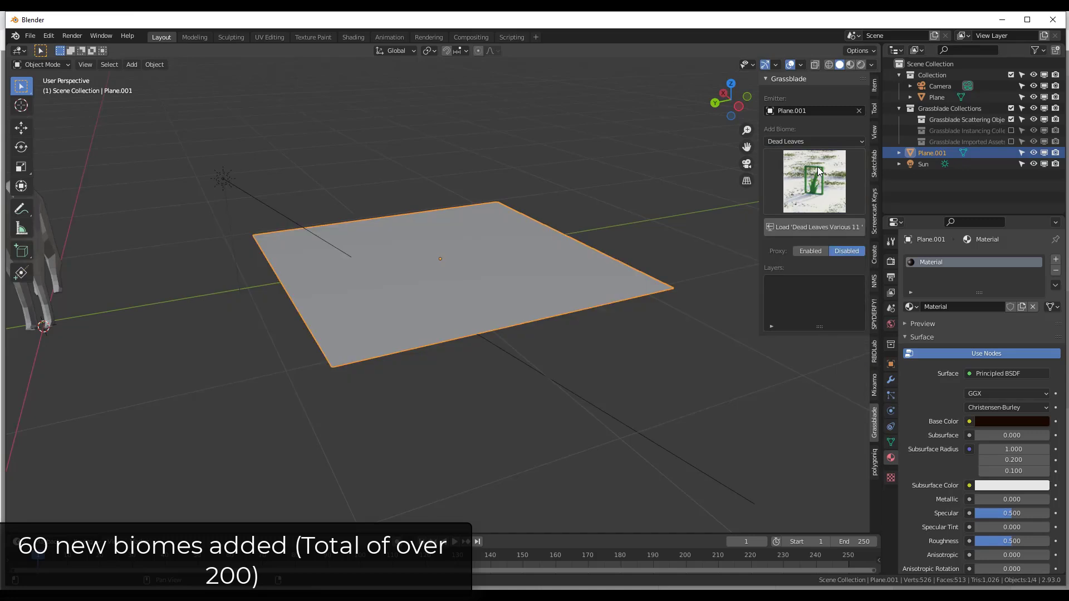
Load the Clean Grass 01 biome from the Clean Grass category onto Plane.001.
left_click(812, 142)
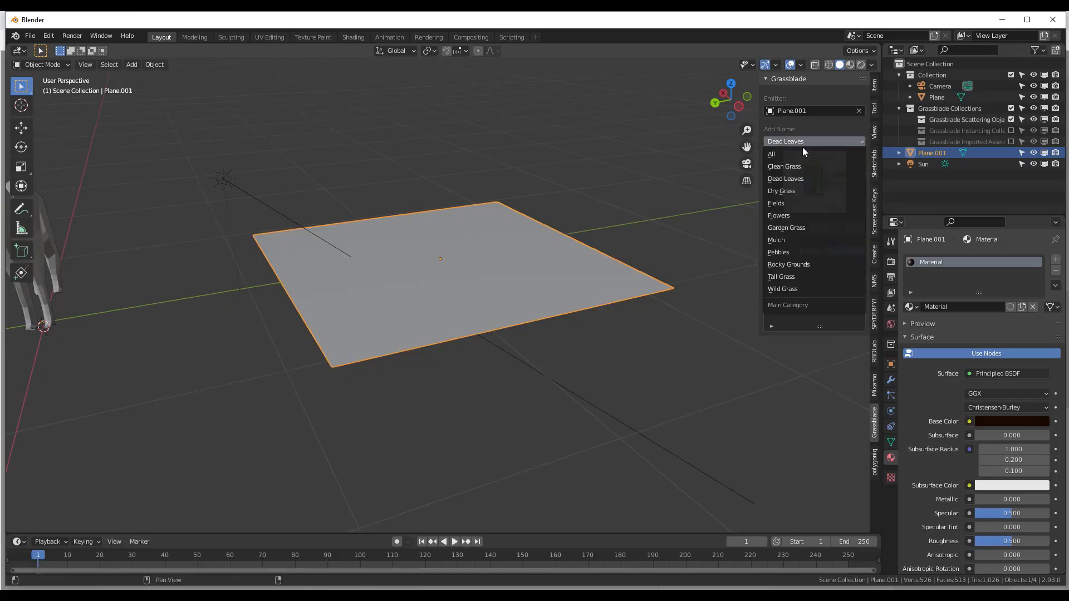
left_click(790, 166)
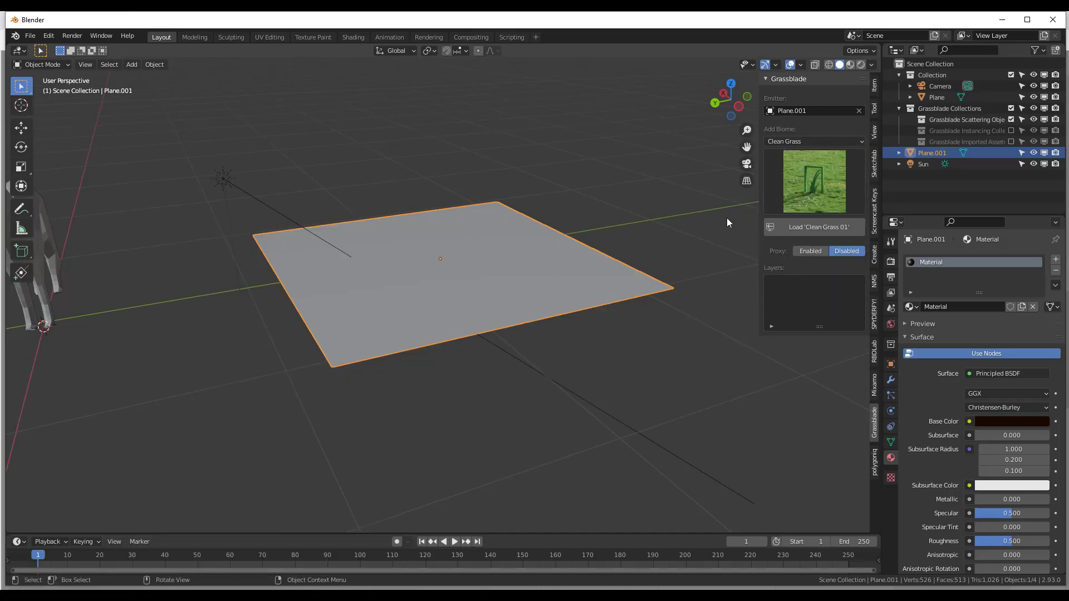
left_click(818, 226)
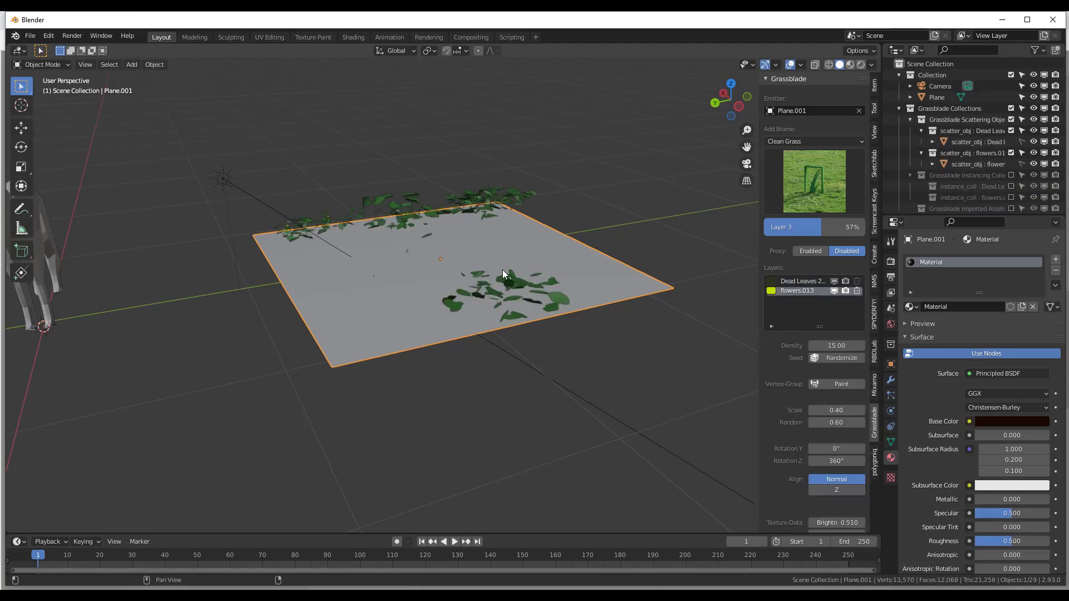
scroll(452, 292, "up", 3)
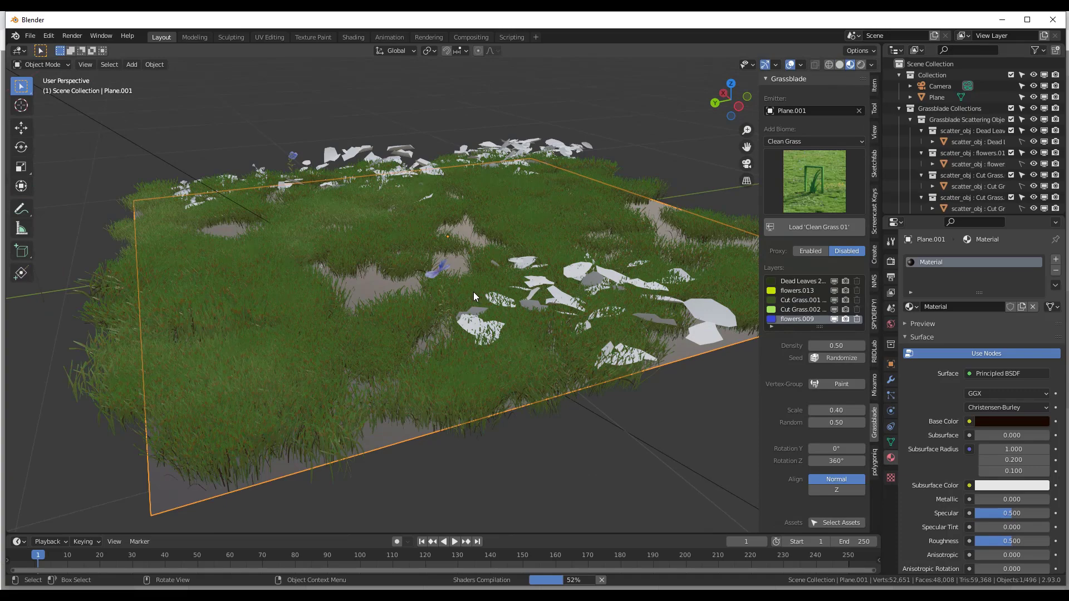
middle_click_drag(473, 292, 473, 367)
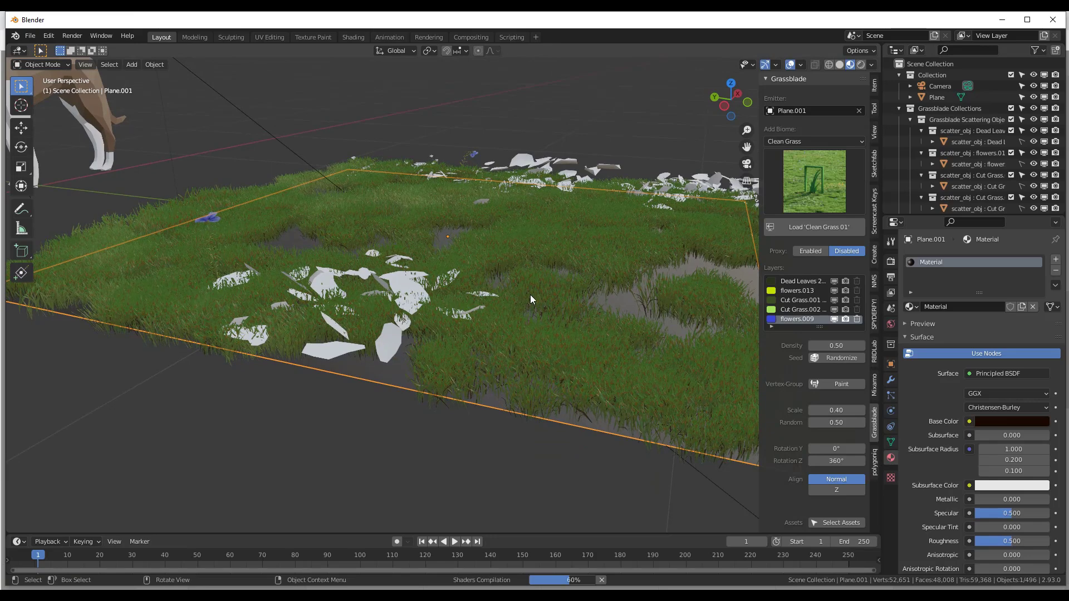
Select the Dead Leaves layer in the Grassblade layer list and delete it.
left_click(795, 292)
left_click(795, 302)
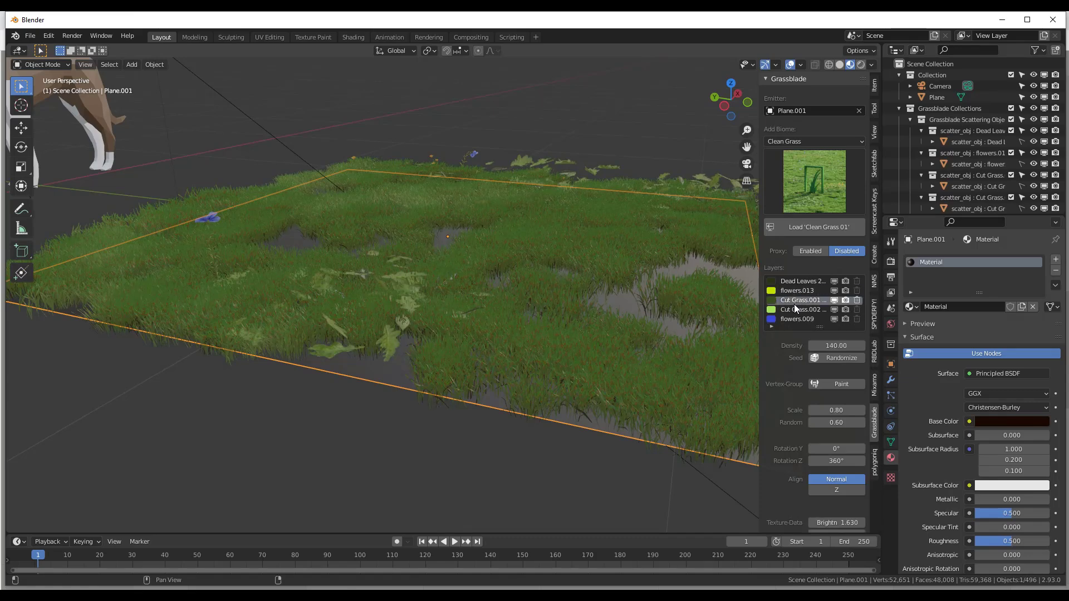
left_click(789, 317)
left_click(792, 281)
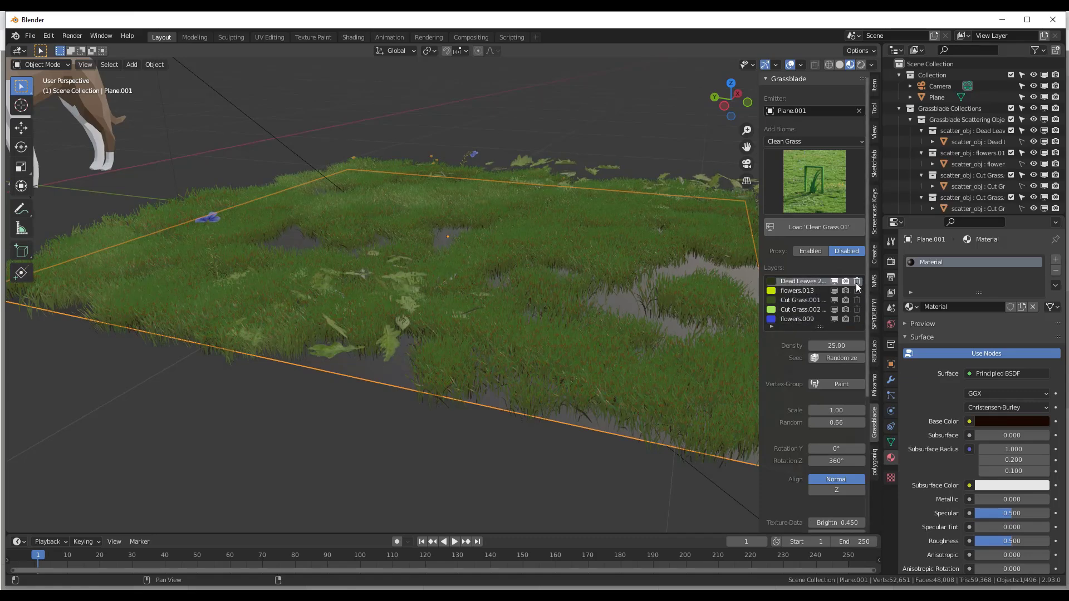
left_click(858, 281)
mouse_move(465, 221)
middle_mouse_down()
mouse_move(490, 262)
mouse_move(469, 229)
middle_mouse_up()
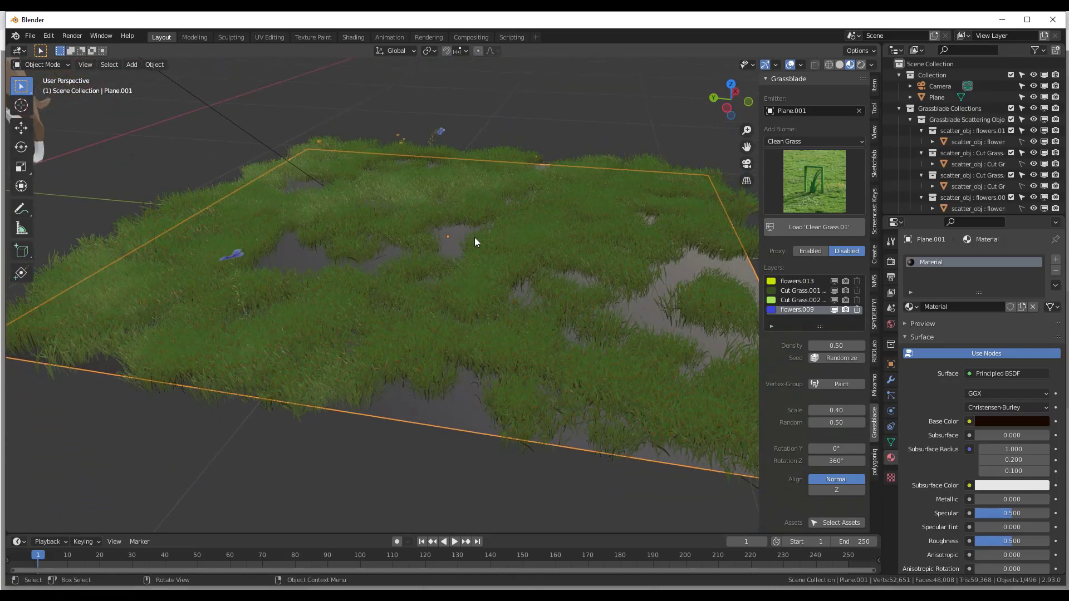
Choose Dead Leaves 06 from the Dead Leaves category and load it onto the grass plane.
left_click(793, 140)
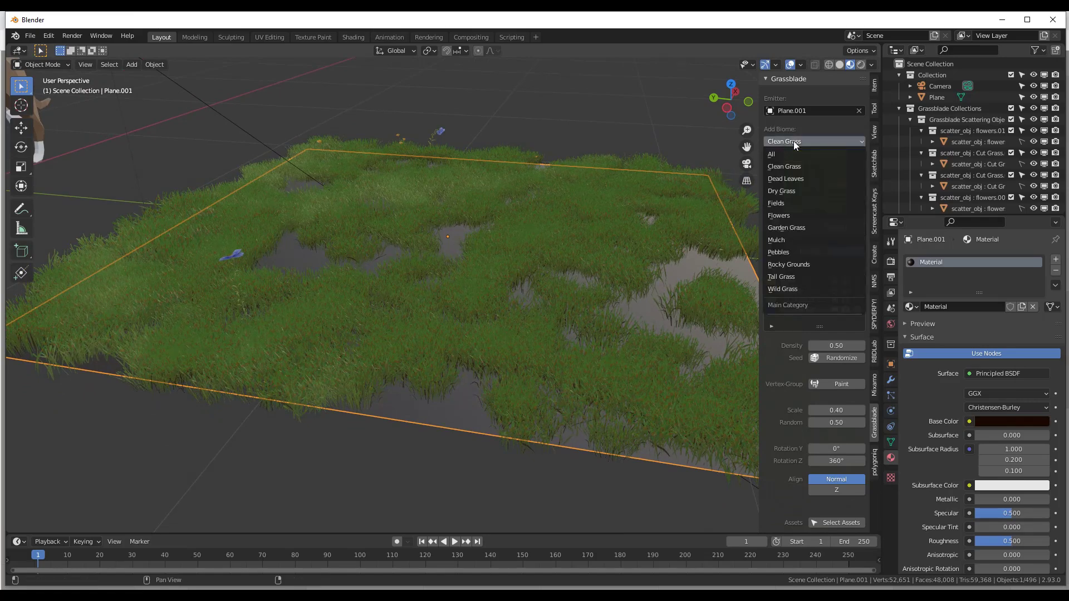
left_click(799, 178)
left_click(817, 186)
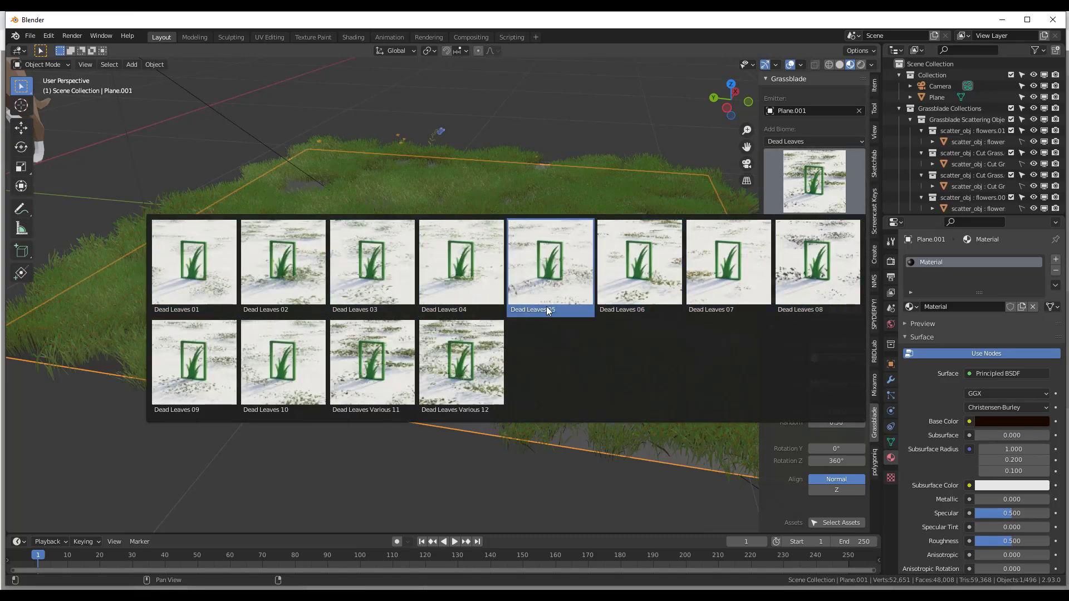
left_click(657, 257)
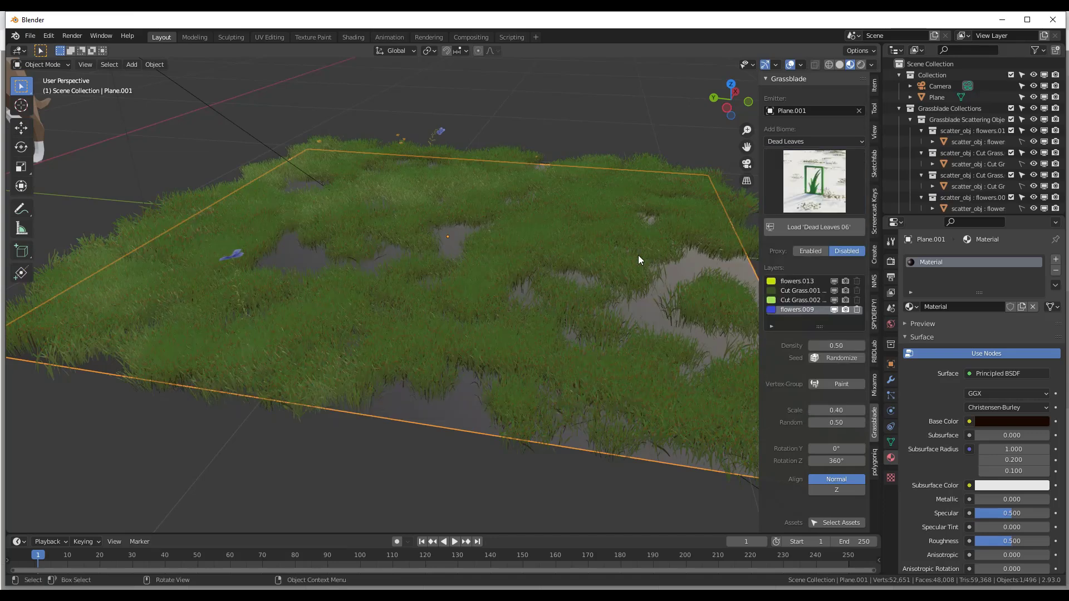
left_click(801, 230)
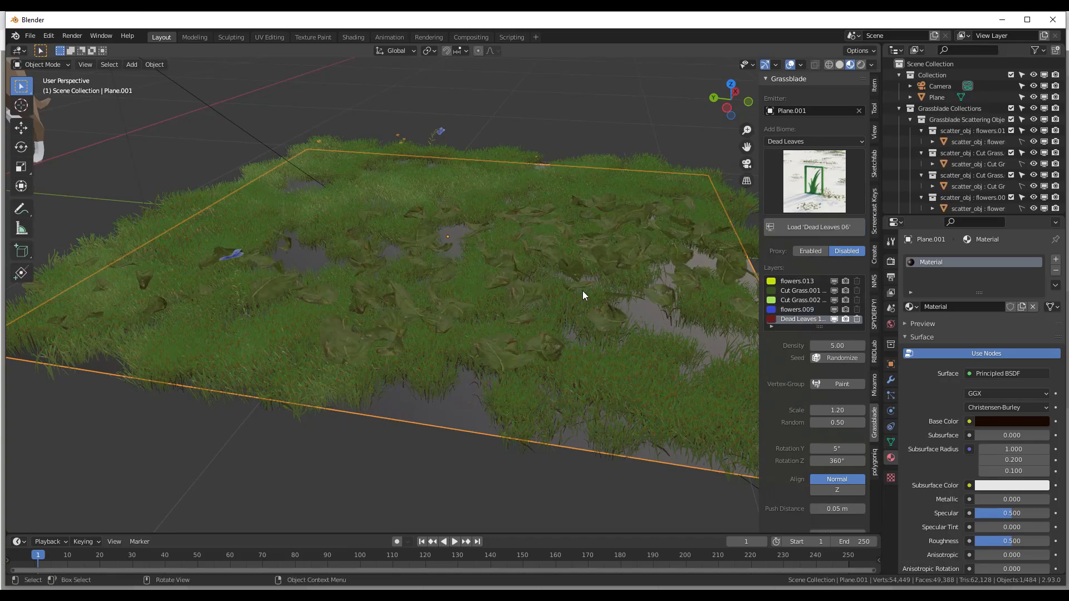
Set the dead leaves layer's Push Distance to -0.02 m and check the result.
middle_click_drag(582, 291, 562, 280)
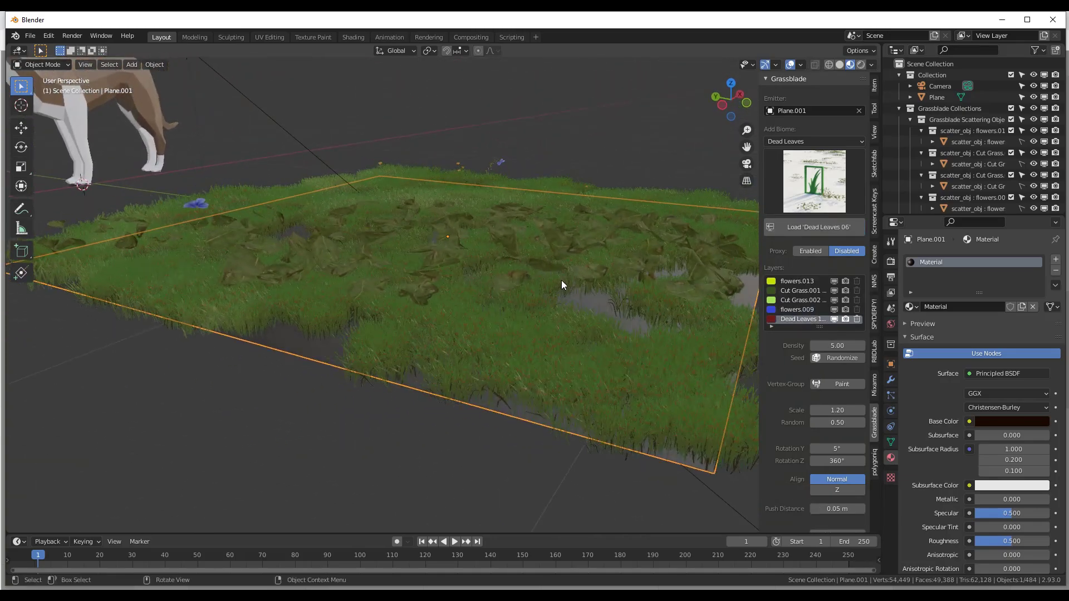
scroll(802, 376, "down", 3)
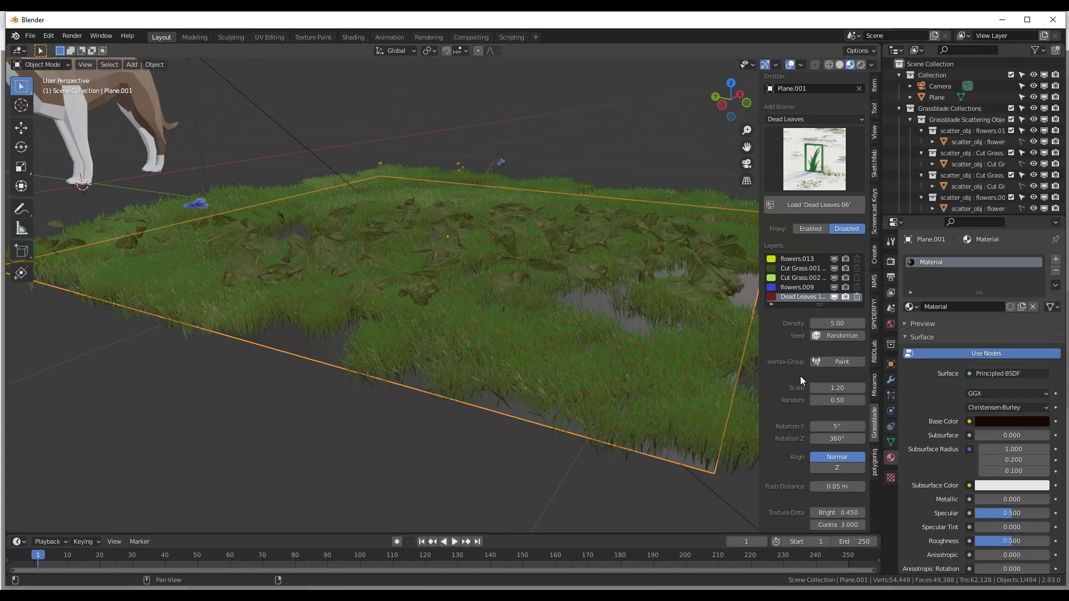
mouse_move(816, 440)
left_mouse_down()
mouse_move(827, 442)
mouse_move(811, 442)
left_mouse_up()
middle_click_drag(492, 398, 457, 229)
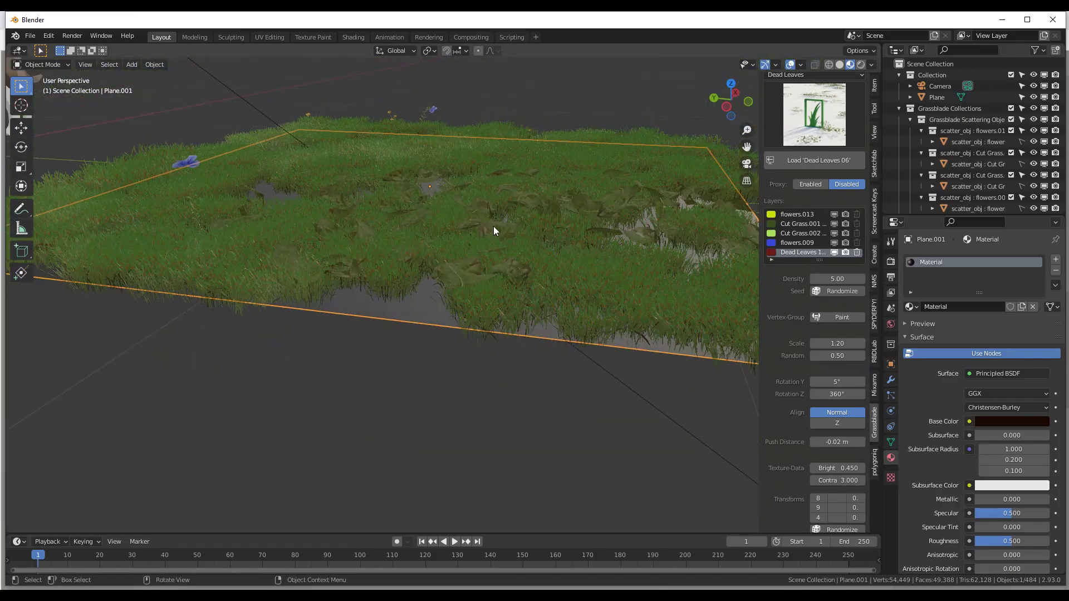
middle_click_drag(494, 226, 499, 249)
middle_click_drag(397, 210, 455, 224)
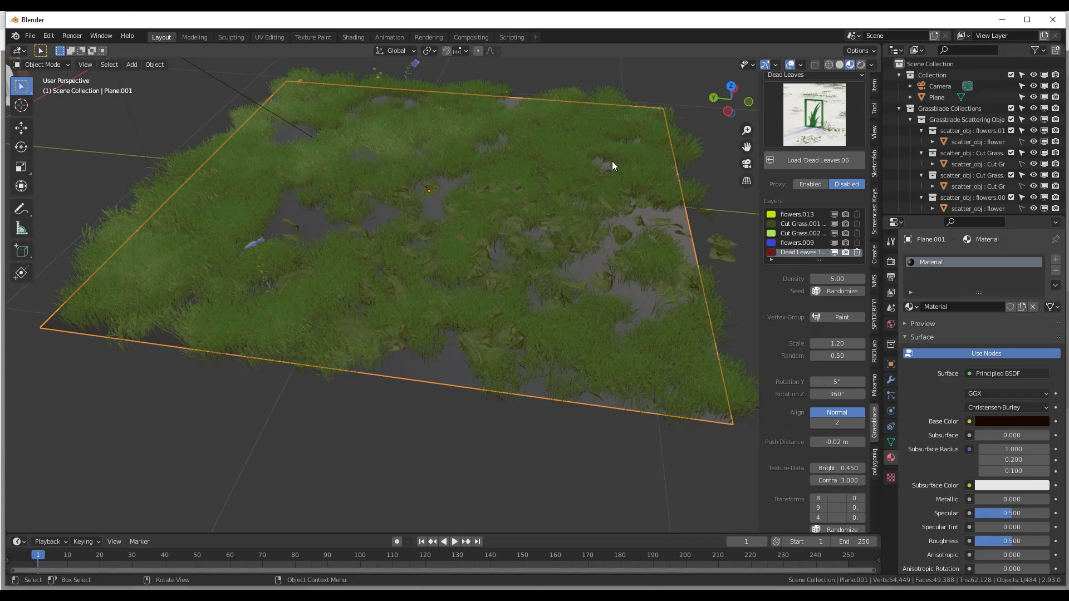
middle_click_drag(431, 233, 339, 218)
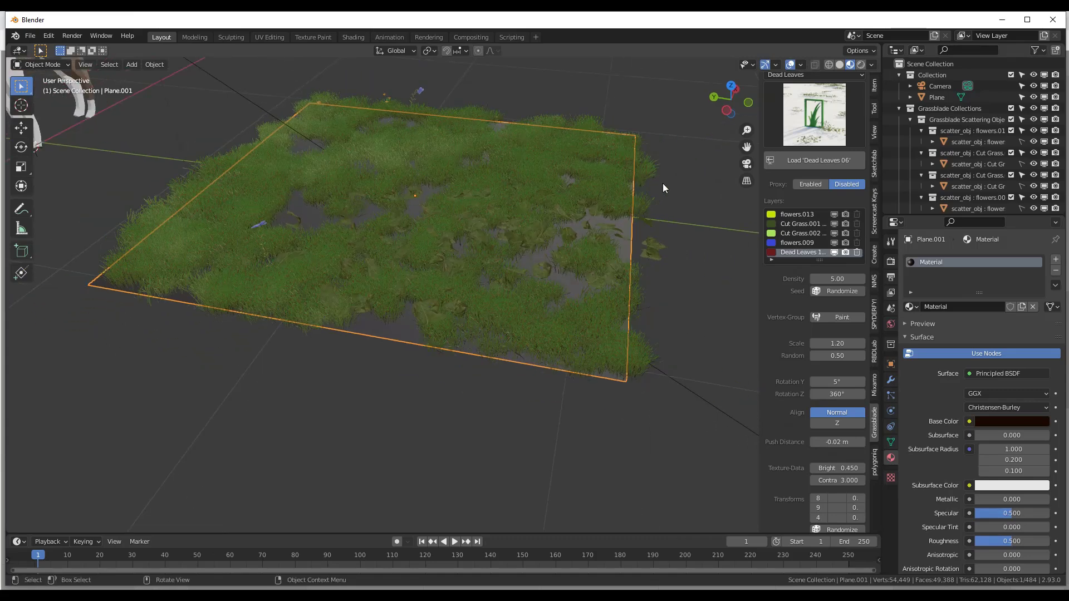
Browse Grassblade's biome variants and categories, and add a new Circle mesh.
left_click(816, 124)
left_click(818, 124)
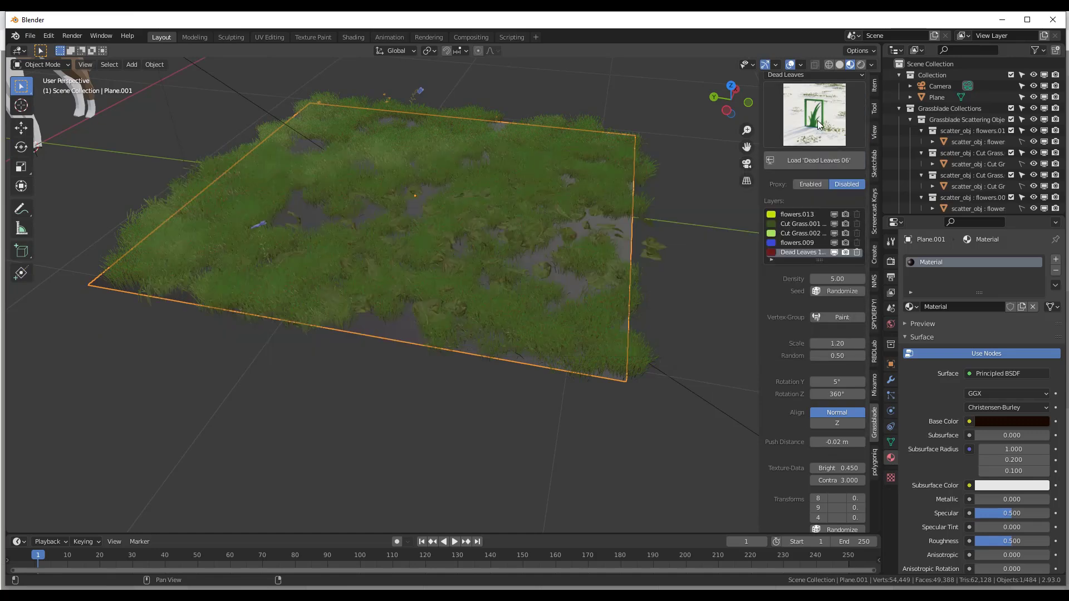
scroll(813, 129, "up", 1)
left_click(796, 98)
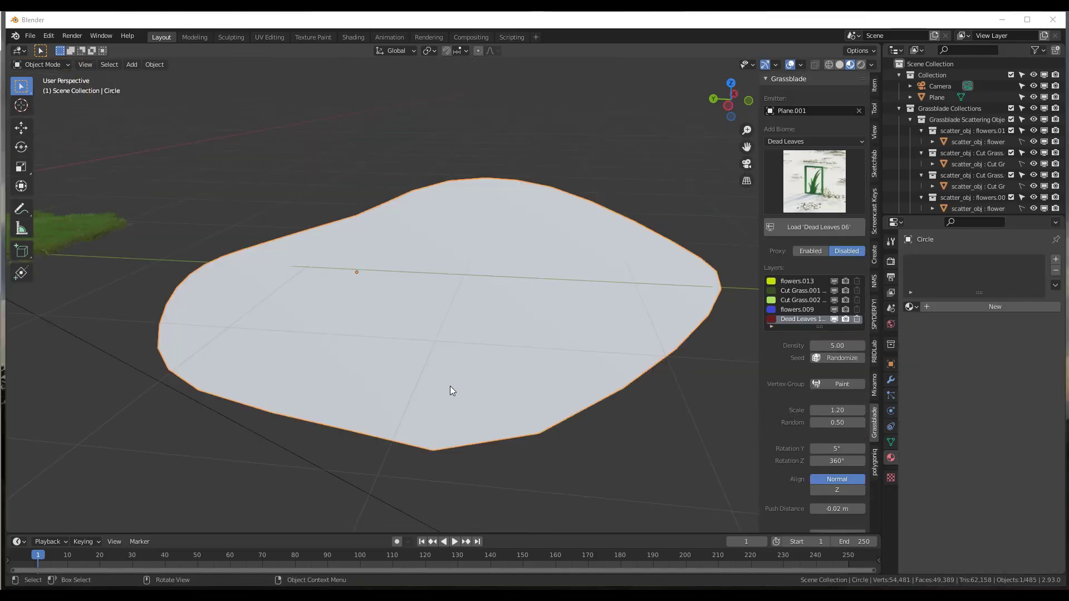
middle_click_drag(452, 389, 470, 348)
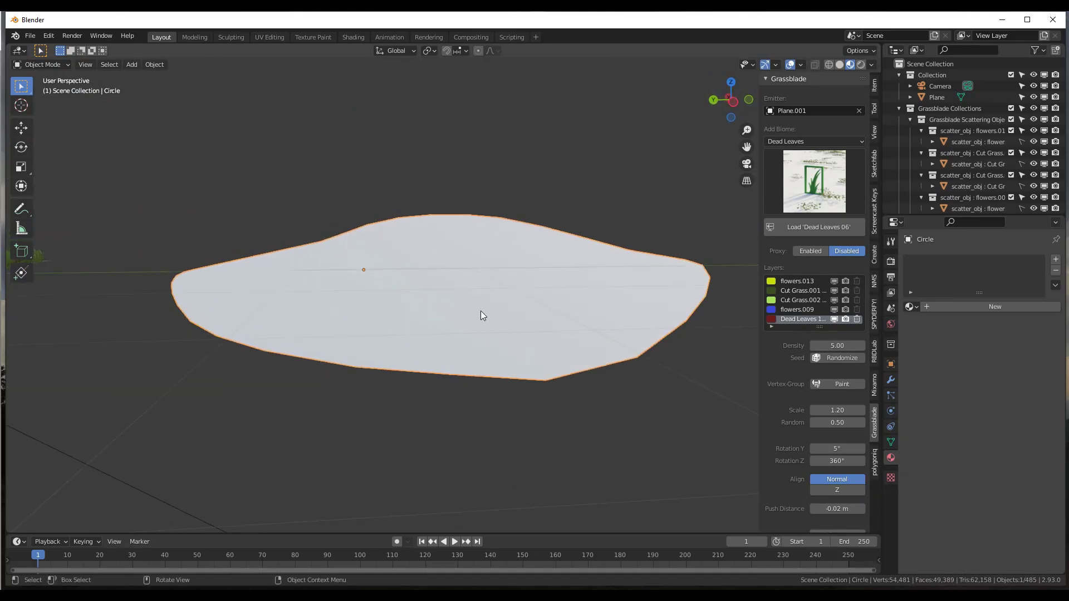
Flatten the circle in Edit Mode with a proportional Z scale into an irregular patch.
middle_click_drag(480, 311, 505, 288)
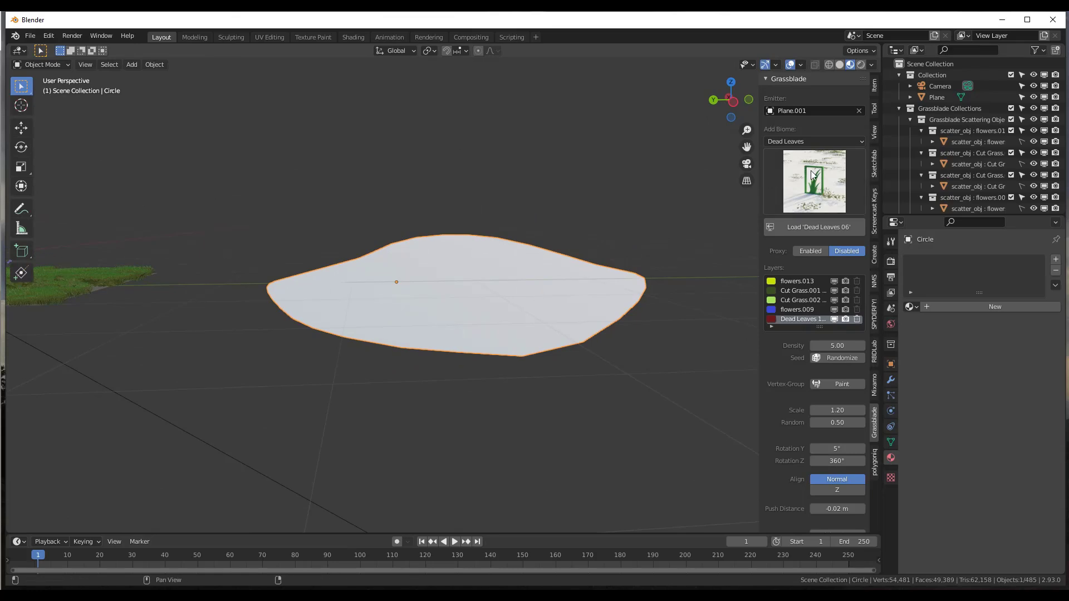
key("Tab")
key("a")
key("s")
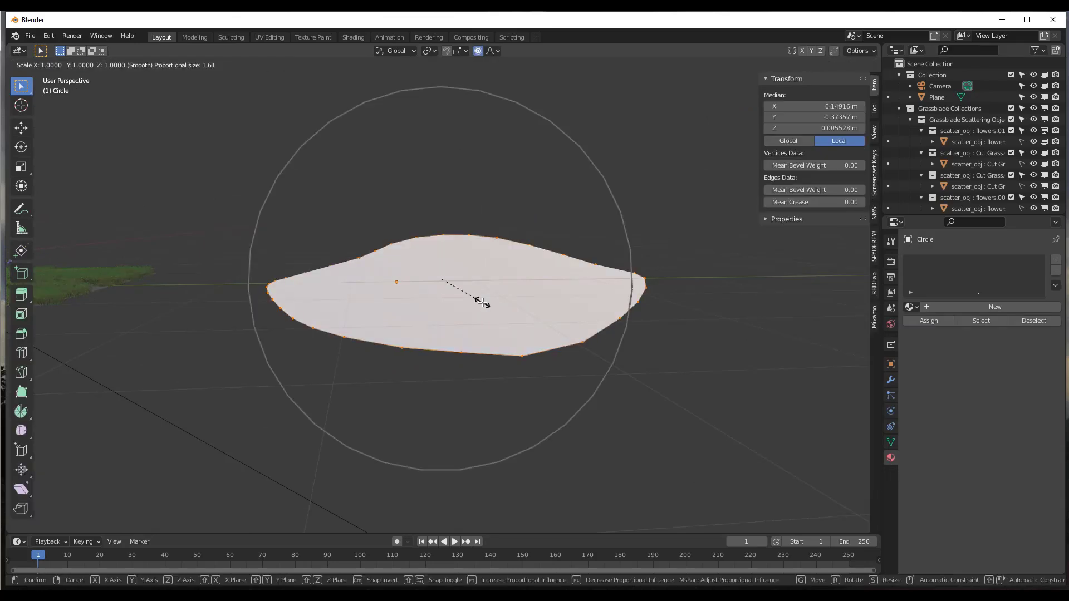
left_click(450, 290)
key("Tab")
middle_click_drag(456, 291, 461, 299)
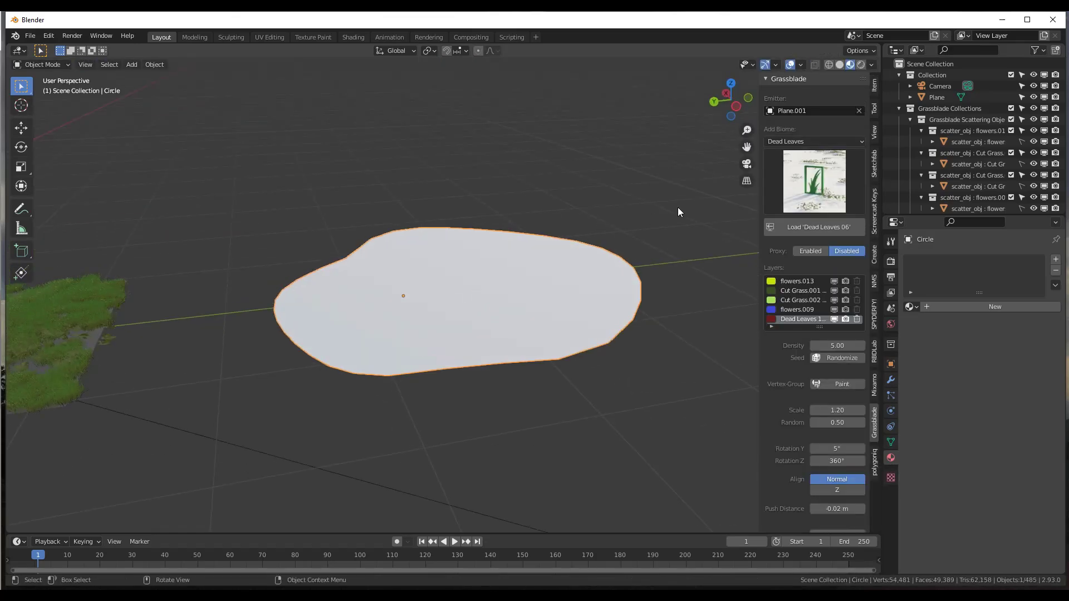
Pick Mulch 06 from the Mulch category and start importing it.
left_click(825, 142)
left_click(791, 237)
left_click(817, 190)
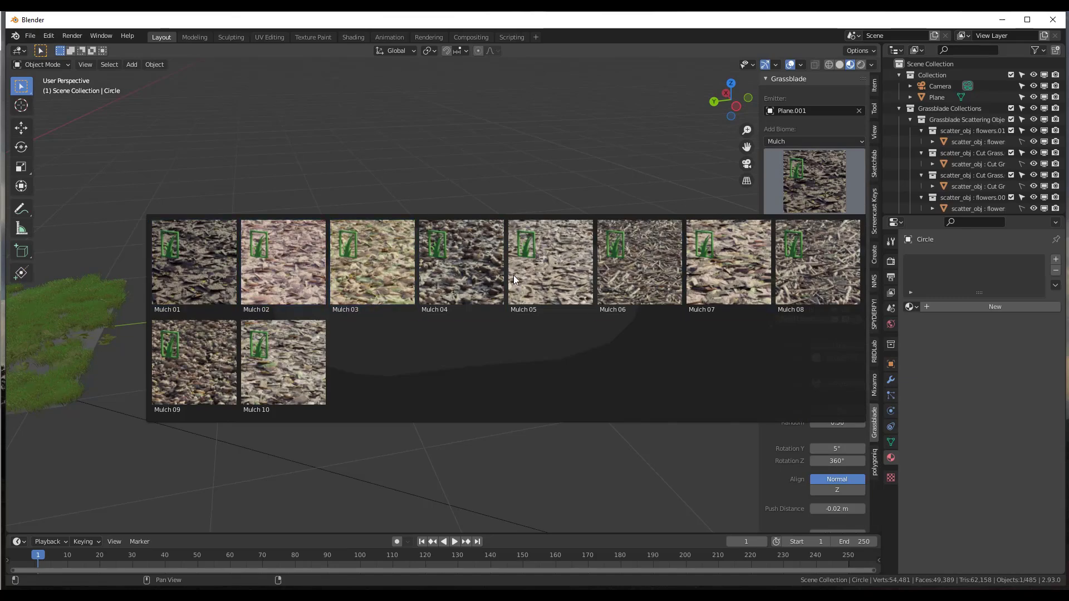
left_click(642, 278)
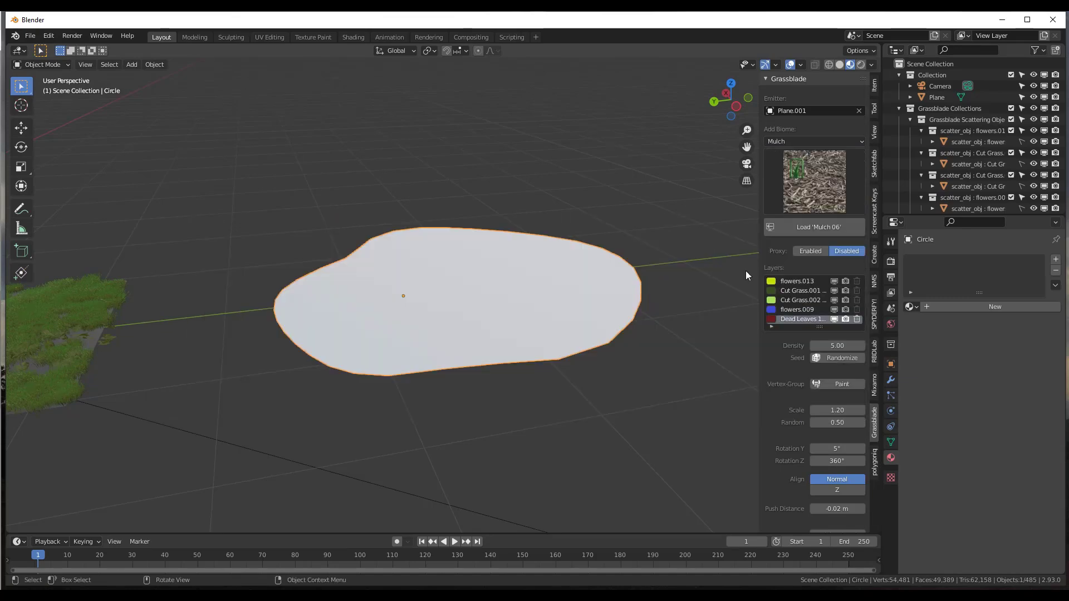
left_click(824, 228)
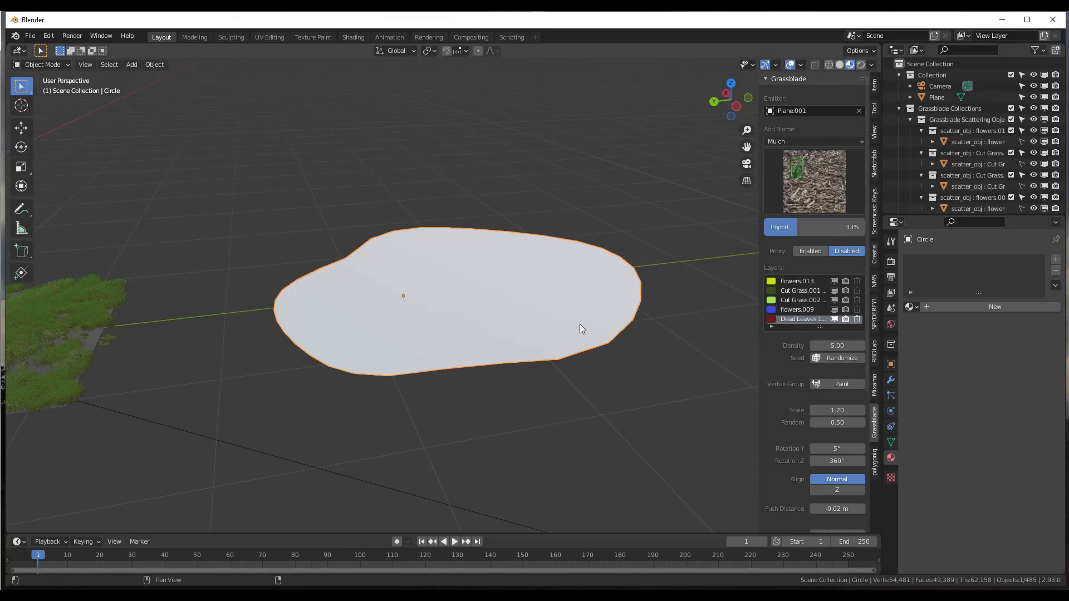
Load the Mulch 06 biome onto the flattened circle.
middle_click_drag(580, 324, 507, 284)
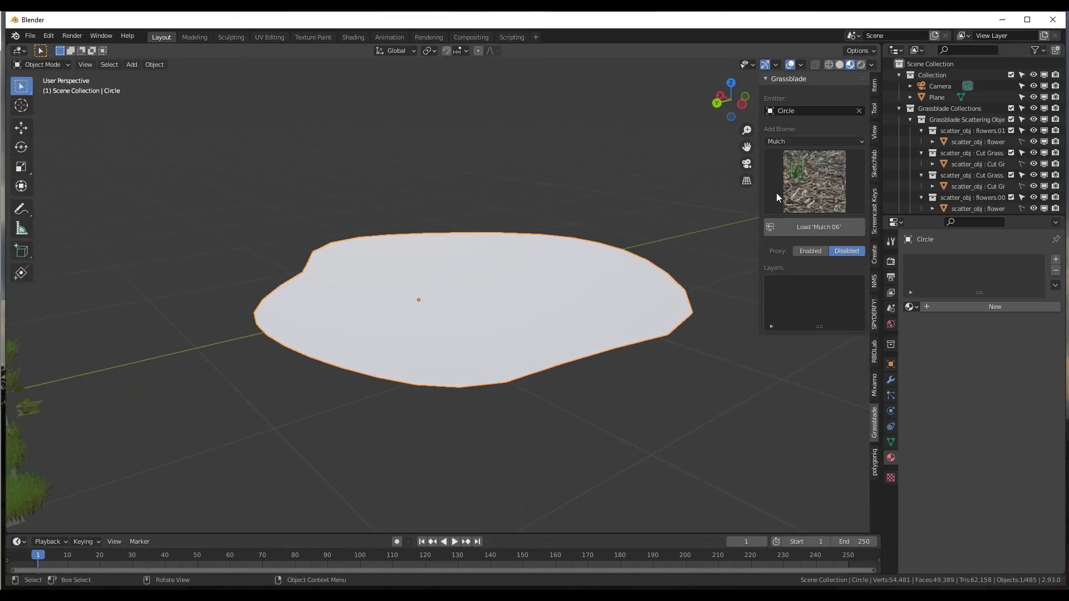
left_click(795, 228)
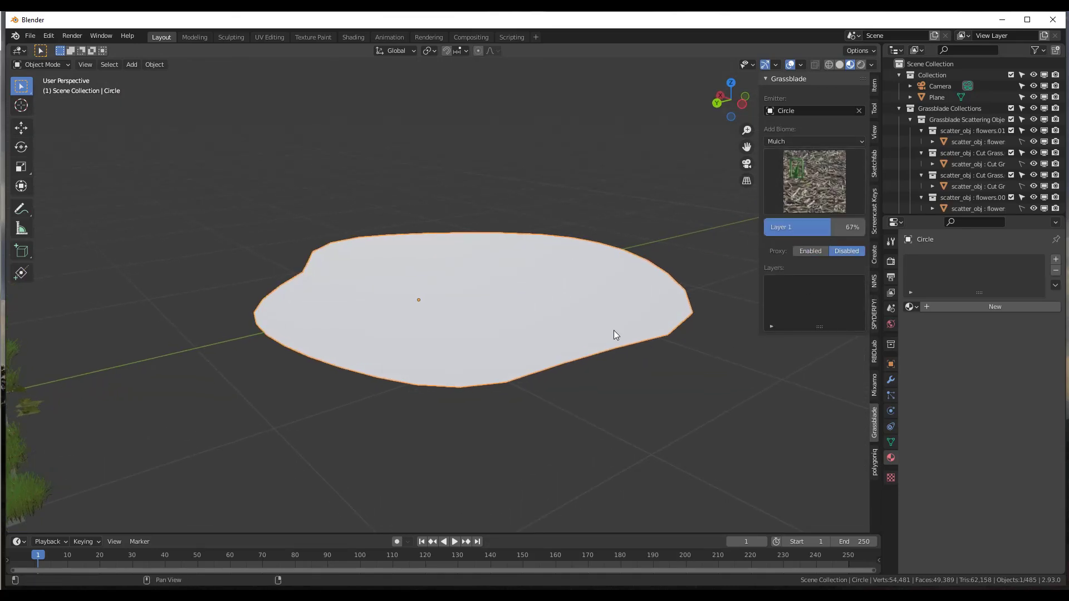
middle_click_drag(506, 297, 445, 369)
Zoom out around the mulch disc and add a new plane, Plane.002.
scroll(510, 338, "down", 3)
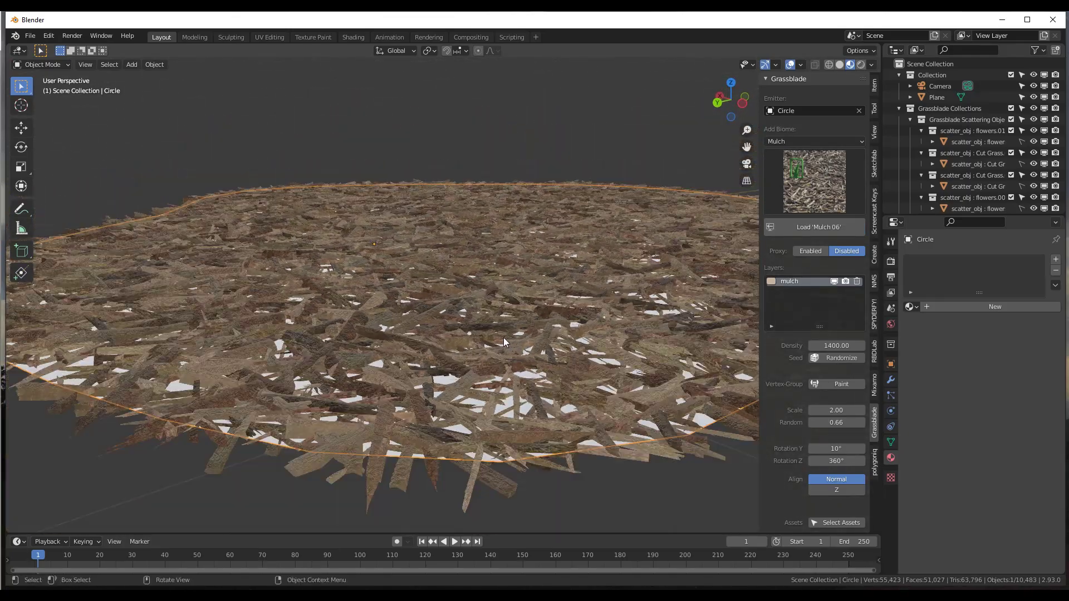
scroll(503, 337, "down", 1)
scroll(515, 337, "down", 1)
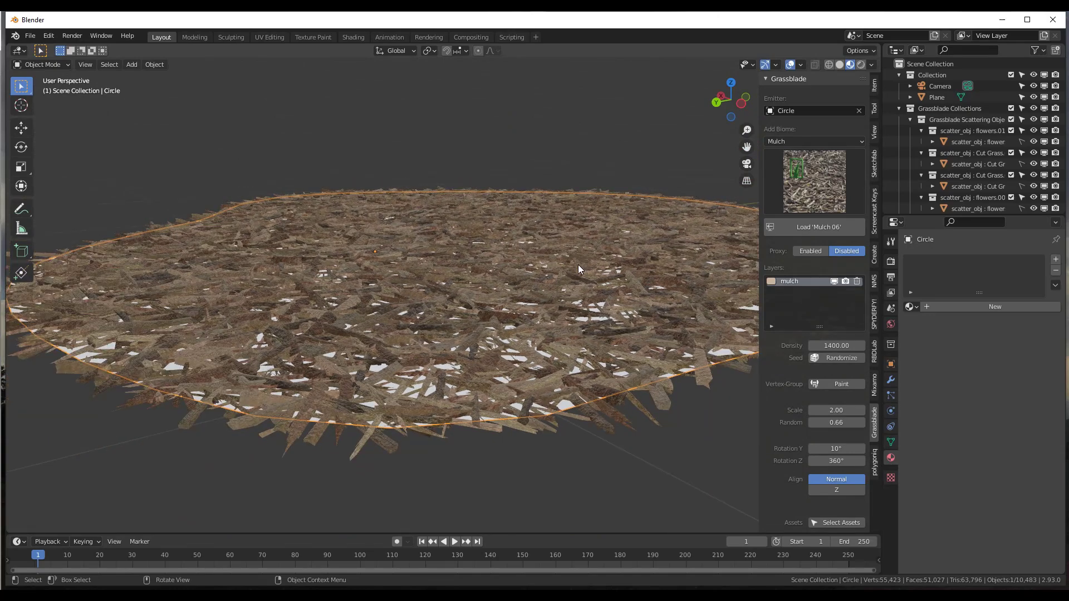
scroll(579, 270, "down", 3)
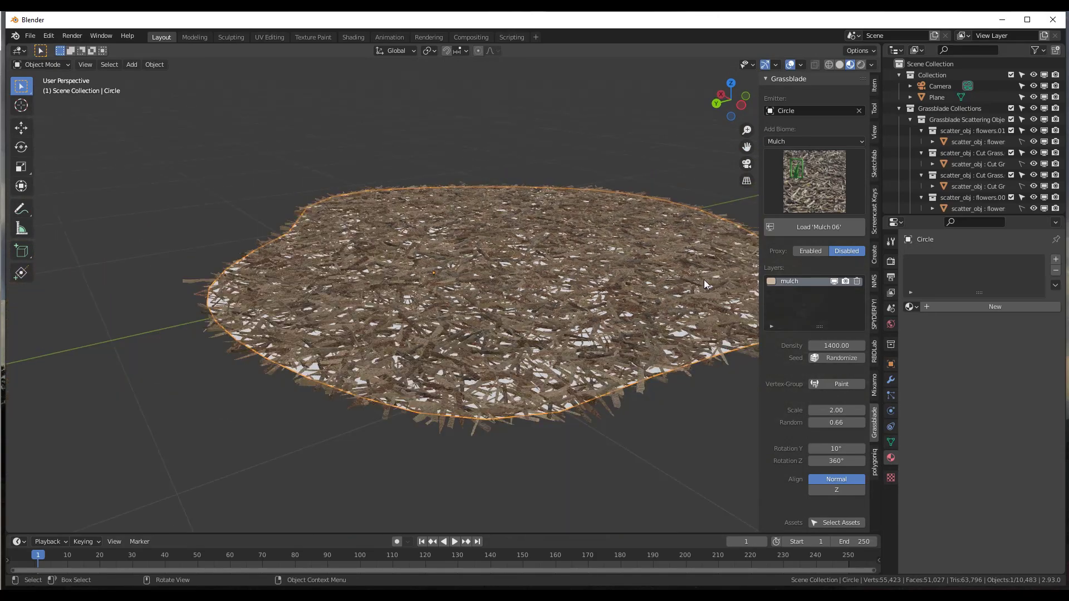
scroll(468, 305, "down", 1)
middle_click_drag(486, 294, 600, 260)
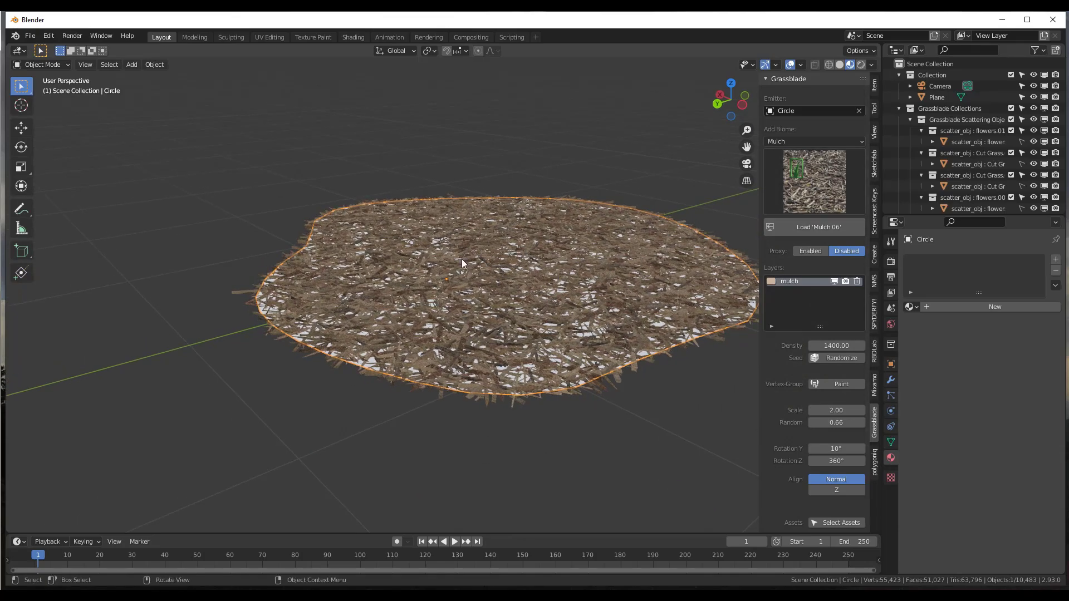
middle_click_drag(462, 259, 566, 263)
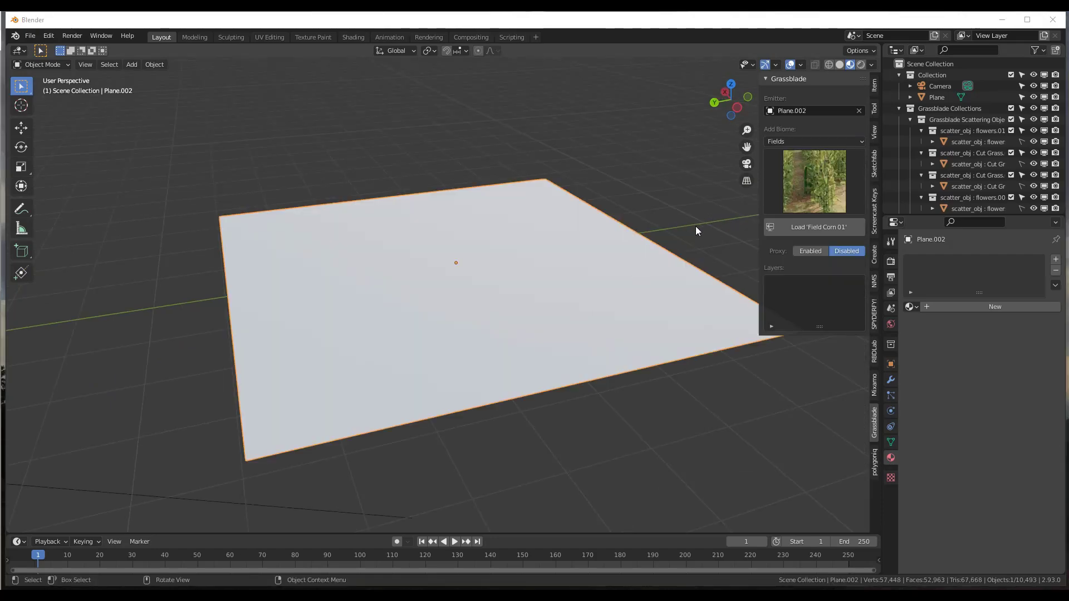
Load Field Hay Bale 01 from the Fields gallery onto Plane.002 and select its hay bale asset.
left_click(814, 184)
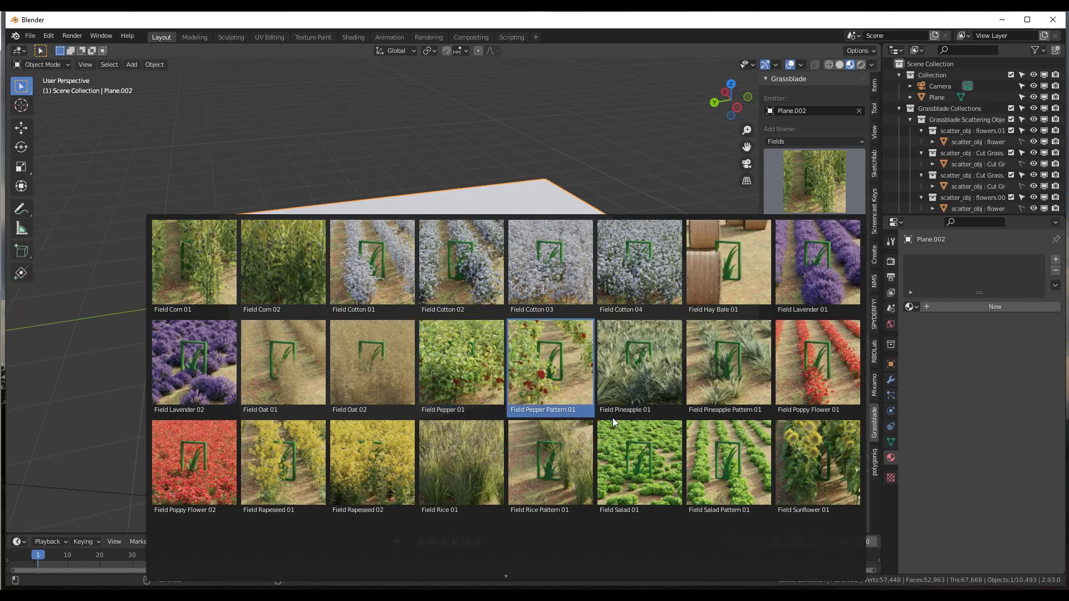
left_click(737, 271)
left_click(831, 225)
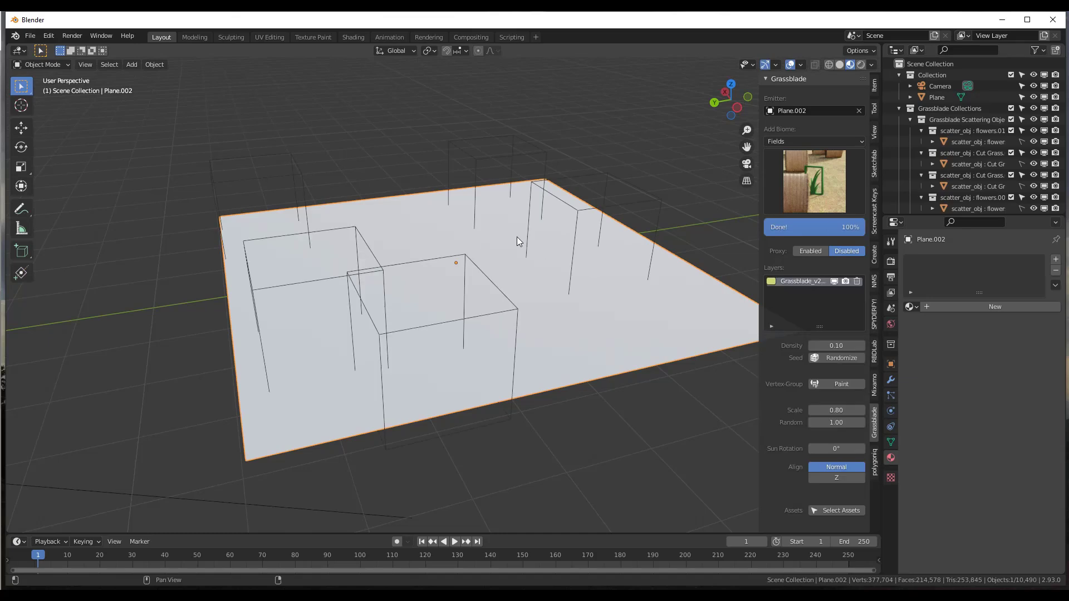
scroll(846, 503, "down", 2)
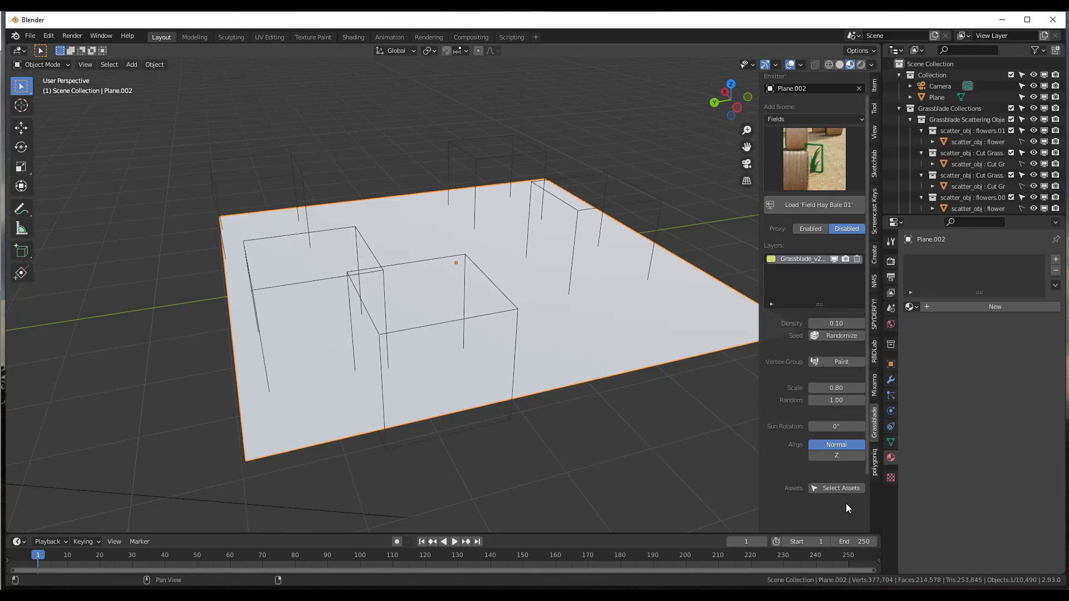
left_click(838, 488)
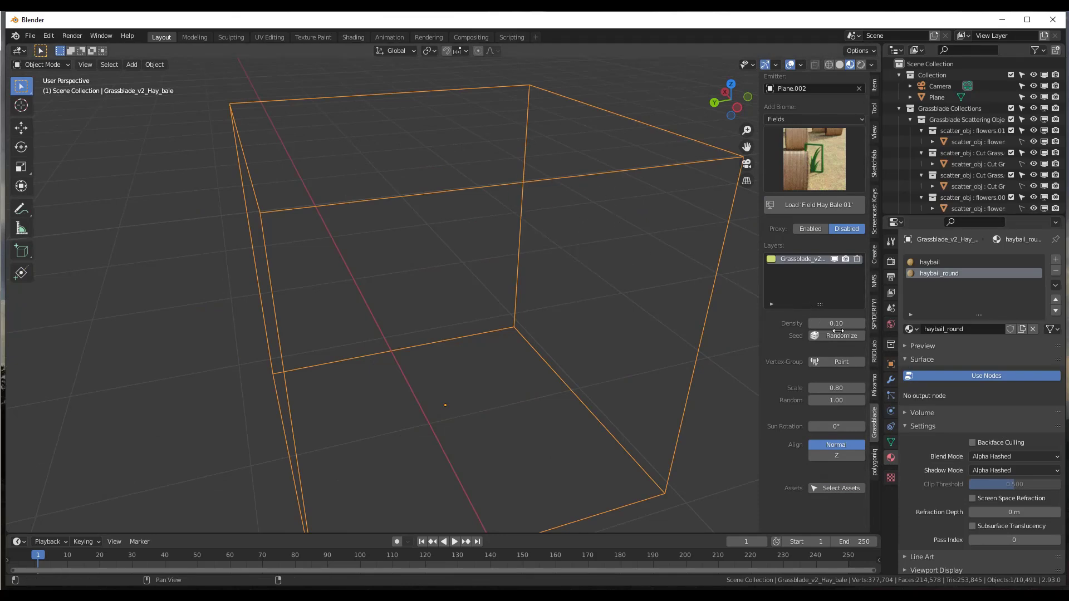
Change the hay bale asset's Viewport Display from Bounds to Textured.
scroll(961, 388, "down", 1)
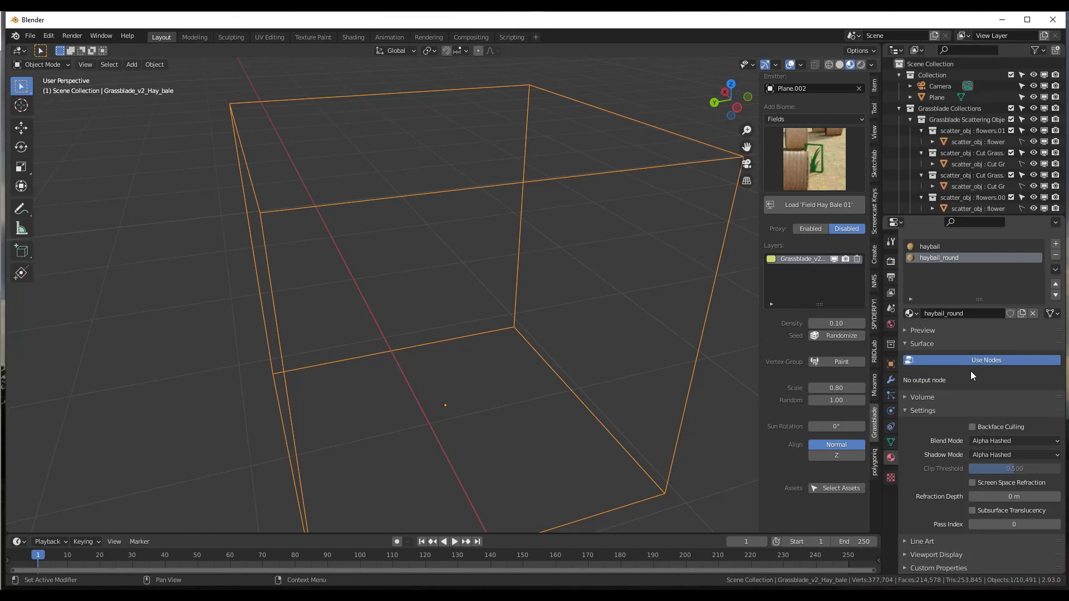
scroll(942, 375, "up", 1)
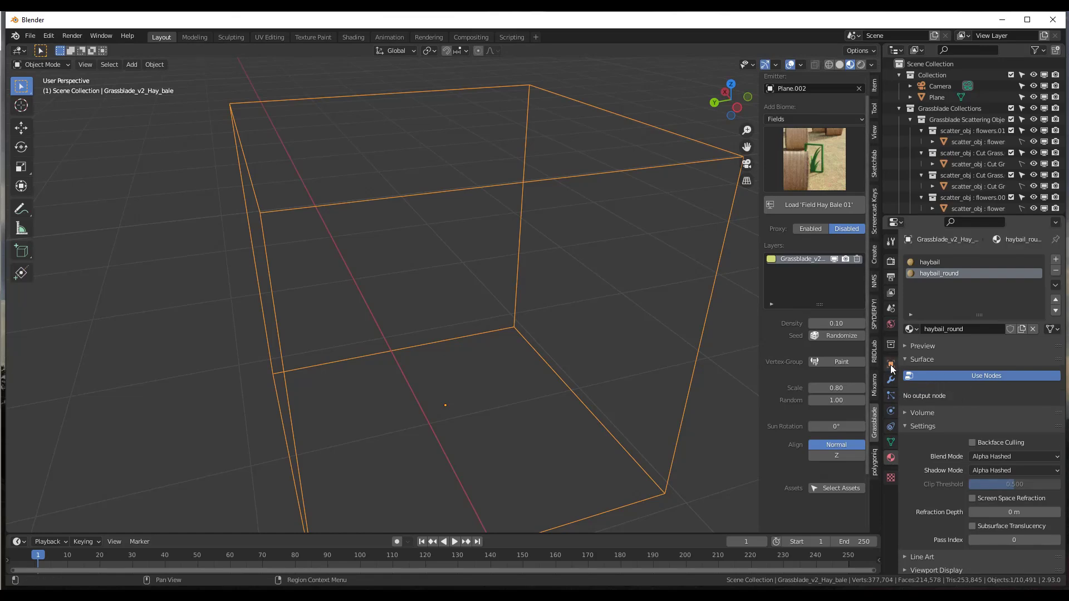
left_click(891, 365)
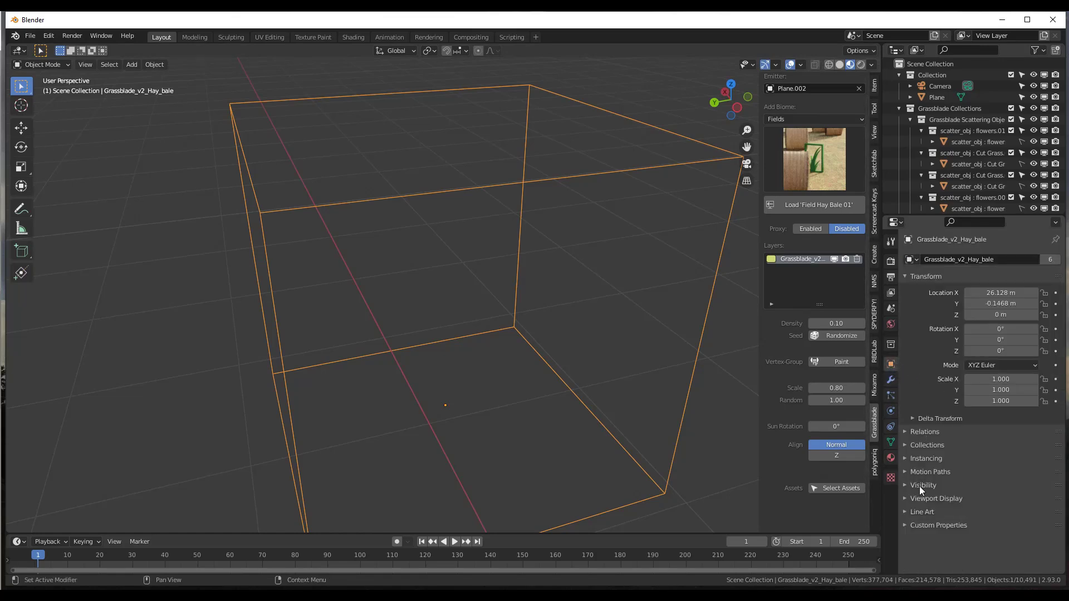
left_click(926, 498)
scroll(939, 464, "down", 4)
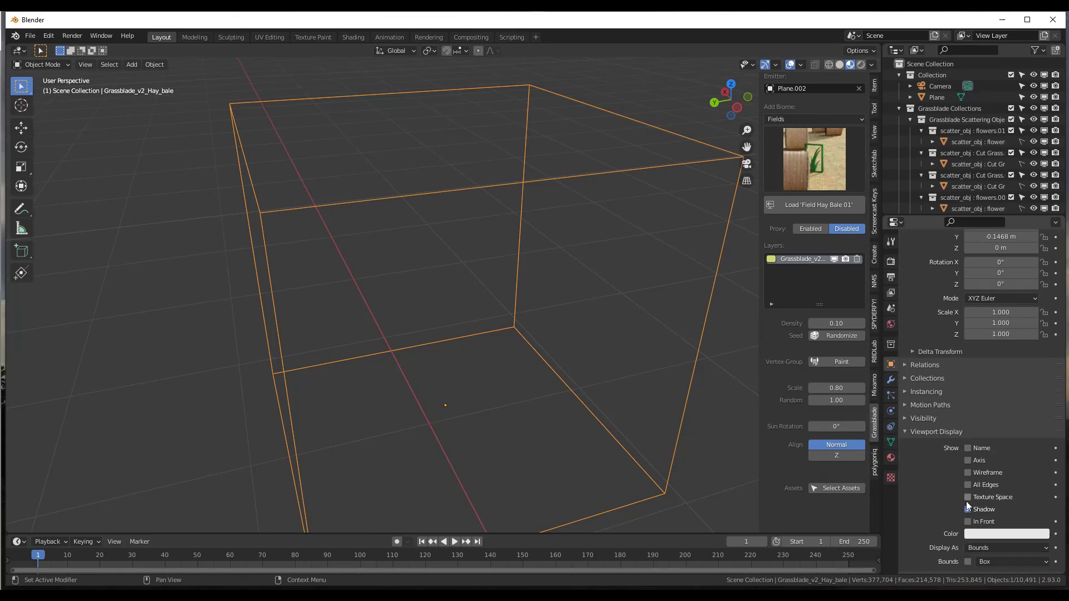
scroll(965, 501, "down", 1)
left_click(981, 522)
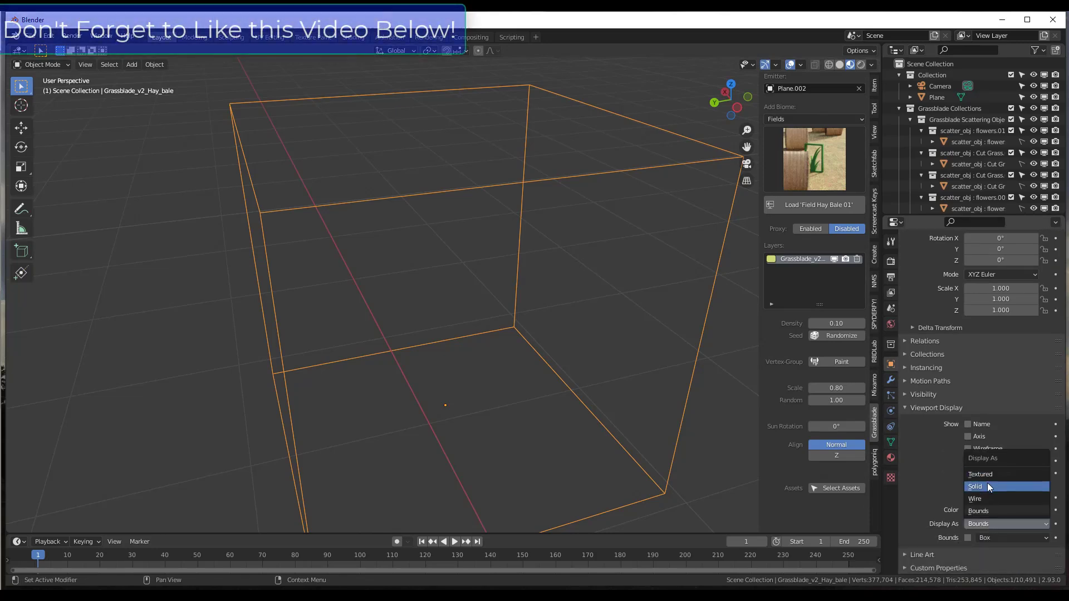
left_click(988, 477)
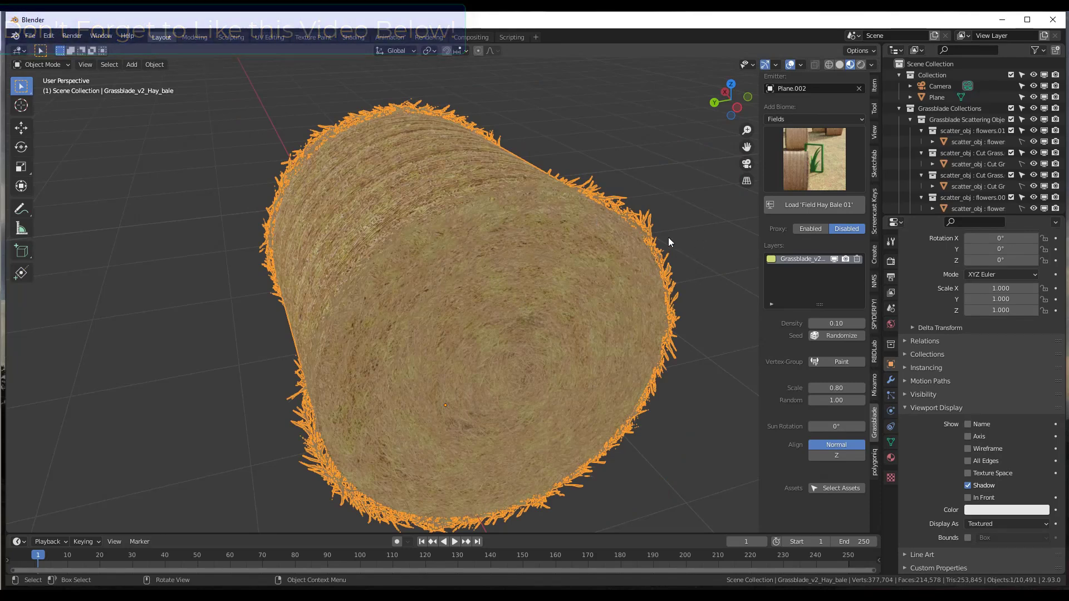
scroll(402, 285, "down", 8)
Reselect Plane.002 under the five hay bales and view them from the side.
middle_click_drag(289, 340, 280, 332)
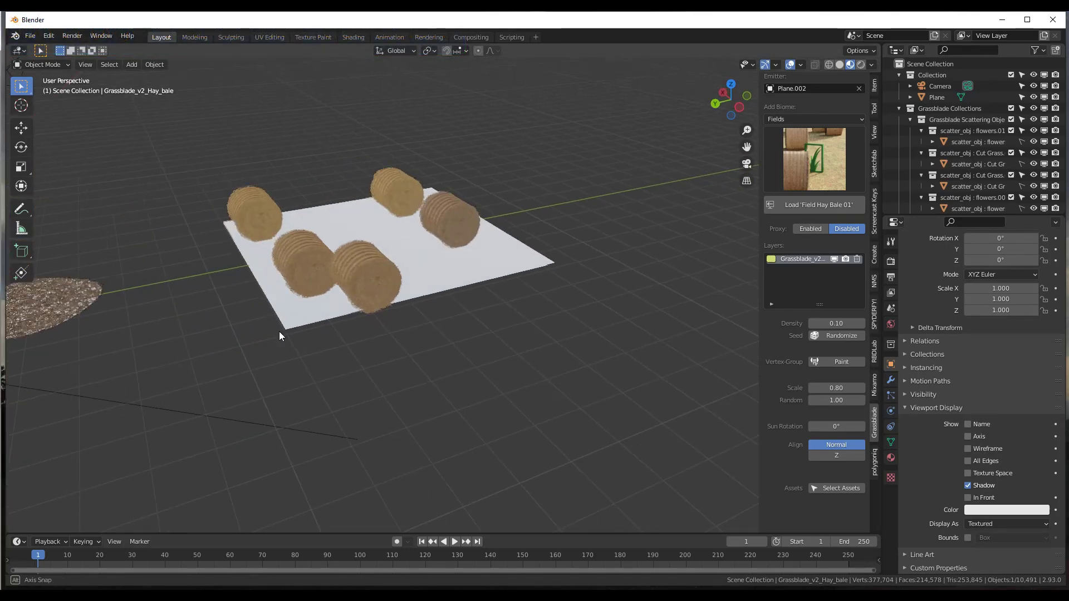
scroll(280, 331, "up", 2)
left_click(405, 265)
scroll(418, 256, "up", 5)
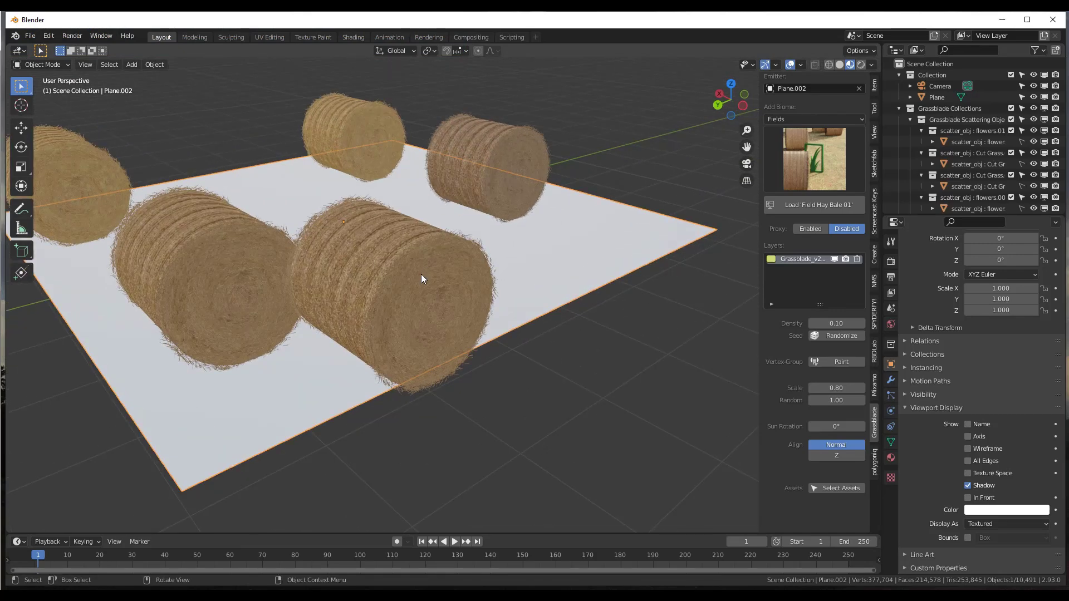
mouse_move(488, 256)
middle_mouse_down()
mouse_move(549, 241)
mouse_move(502, 255)
mouse_move(522, 275)
mouse_move(515, 251)
mouse_move(470, 253)
mouse_move(472, 239)
mouse_move(494, 260)
middle_mouse_up()
scroll(506, 273, "up", 2)
scroll(501, 248, "down", 2)
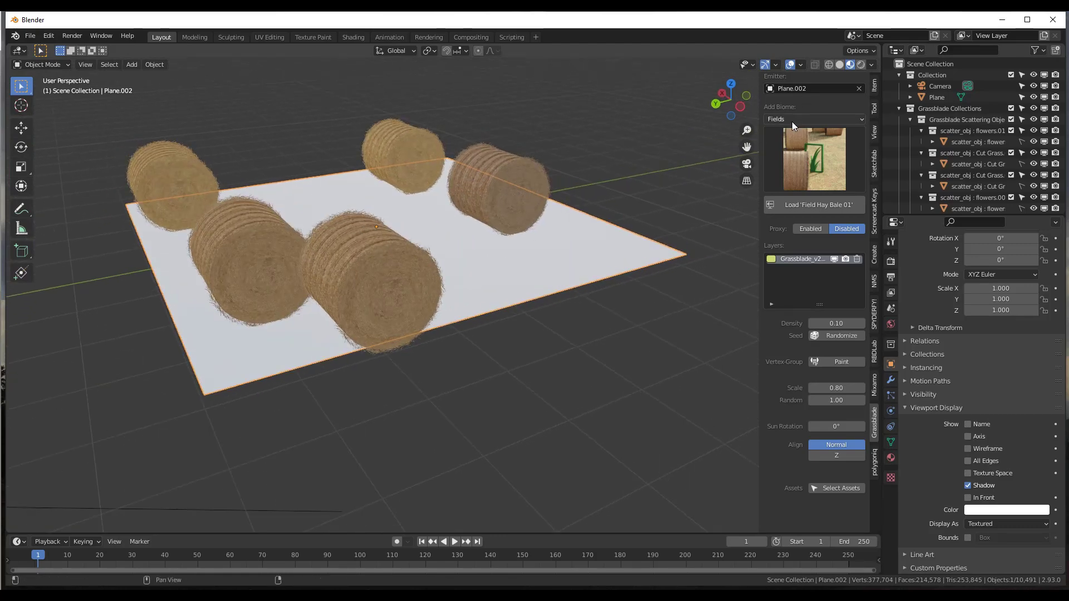
Choose the Fields category in Add Biome and bring up its biome gallery.
left_click(793, 119)
left_click(792, 117)
left_click(791, 121)
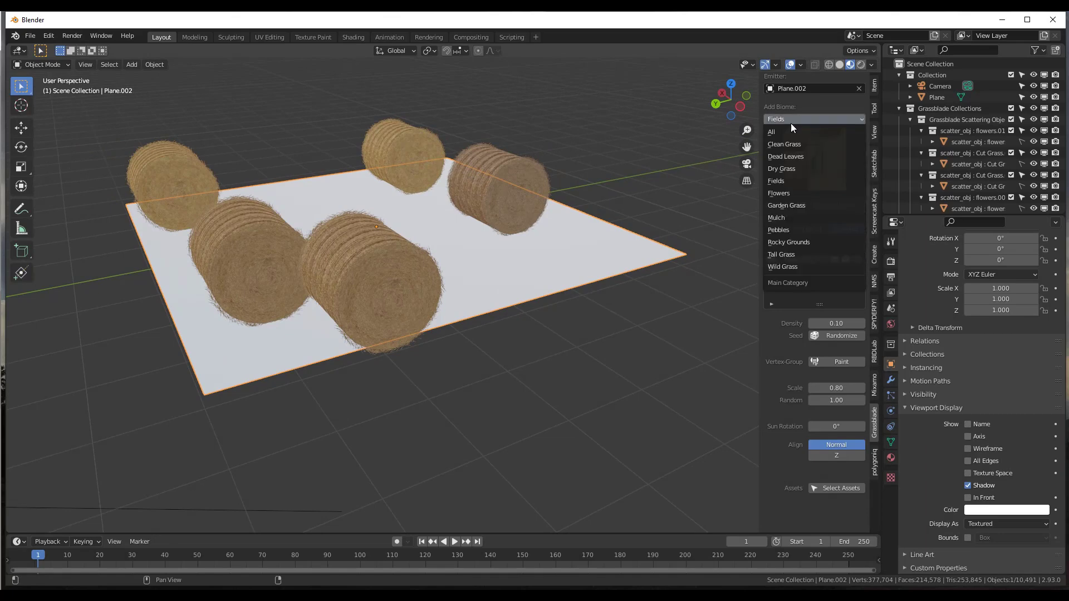
left_click(791, 181)
left_click(806, 158)
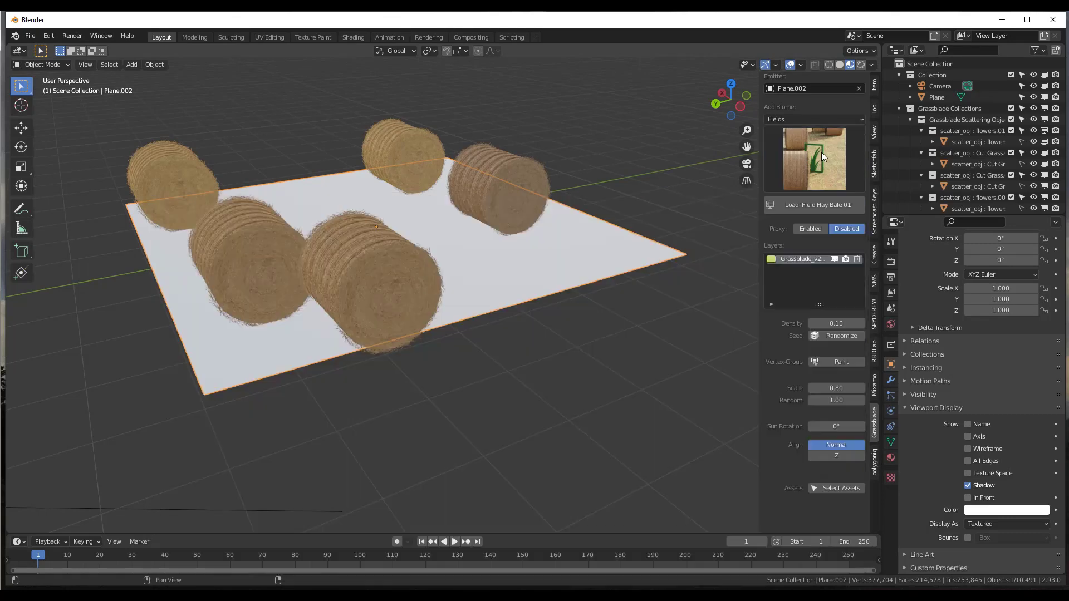
Load the Tall Grass 01 biome from the Tall Grass category onto Plane.002.
left_click(809, 118)
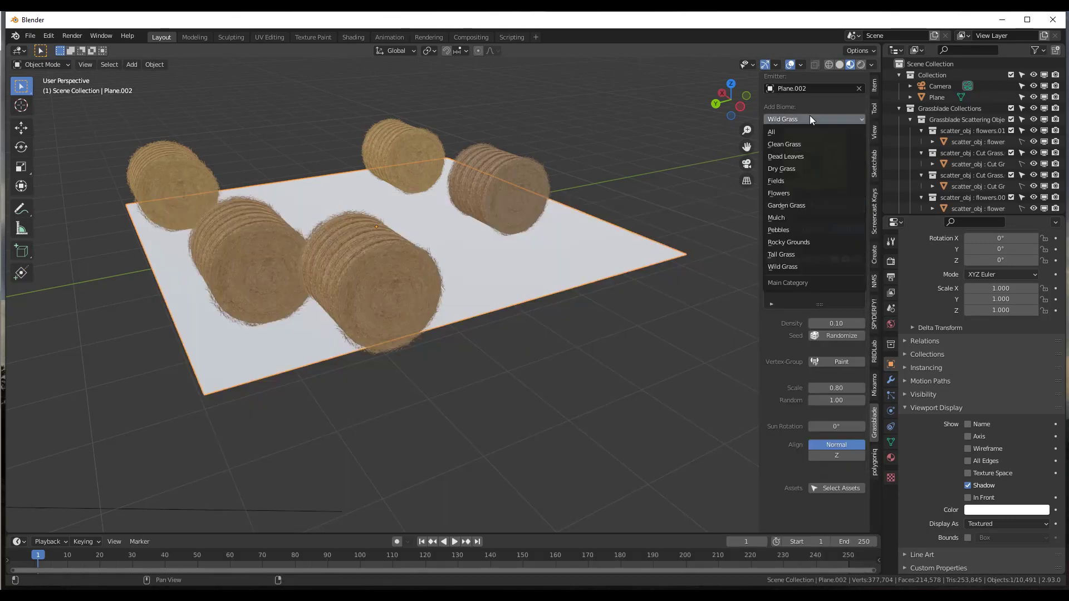
left_click(771, 254)
left_click(822, 151)
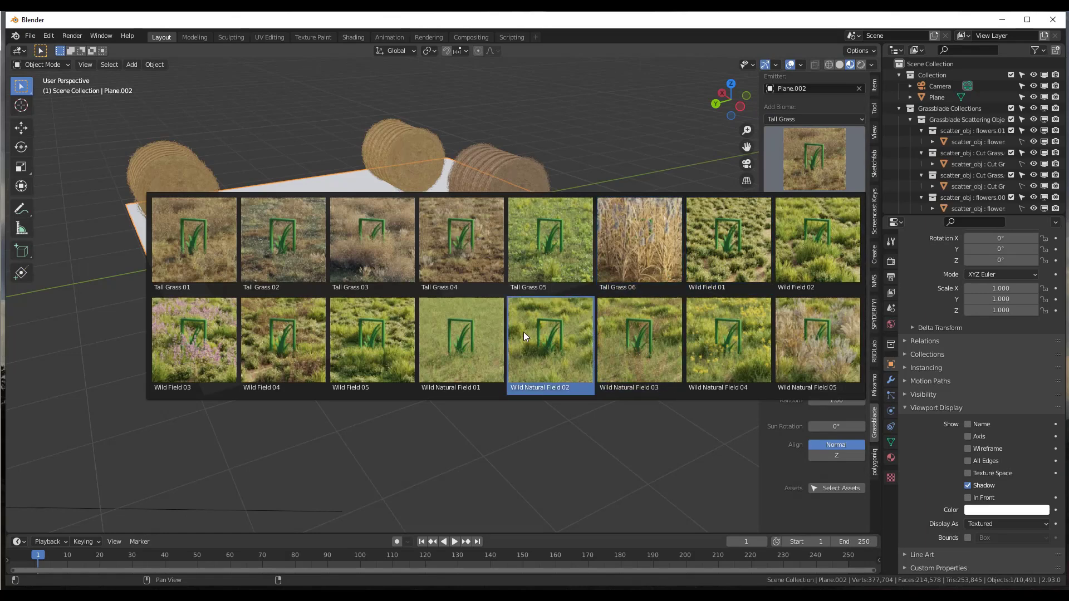
left_click(303, 247)
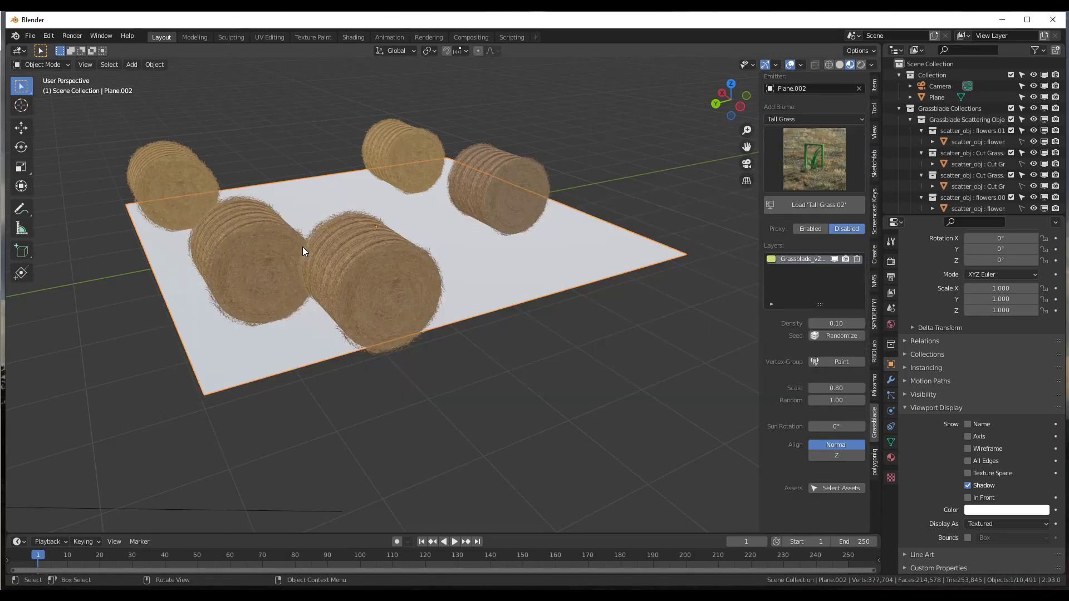
left_click(827, 163)
left_click(195, 227)
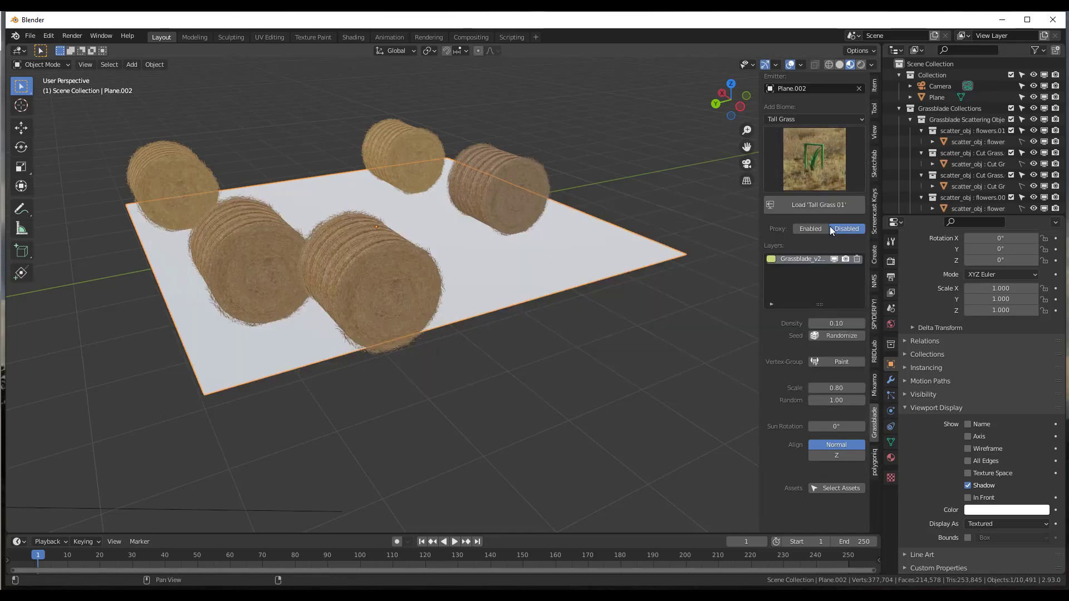
left_click(817, 207)
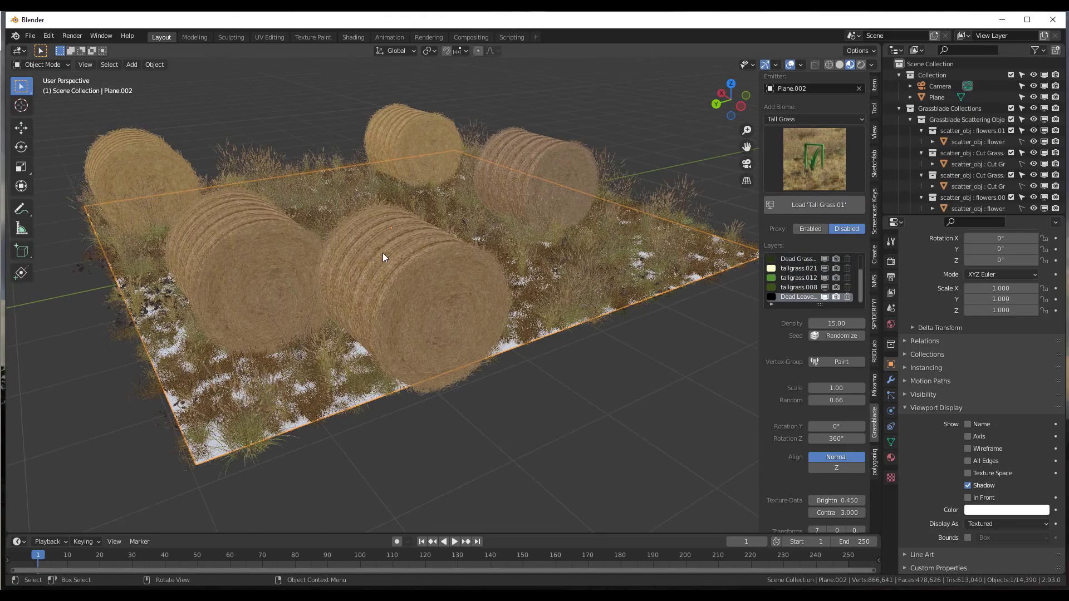
scroll(387, 253, "up", 3)
middle_click_drag(387, 253, 349, 270)
scroll(348, 270, "up", 2)
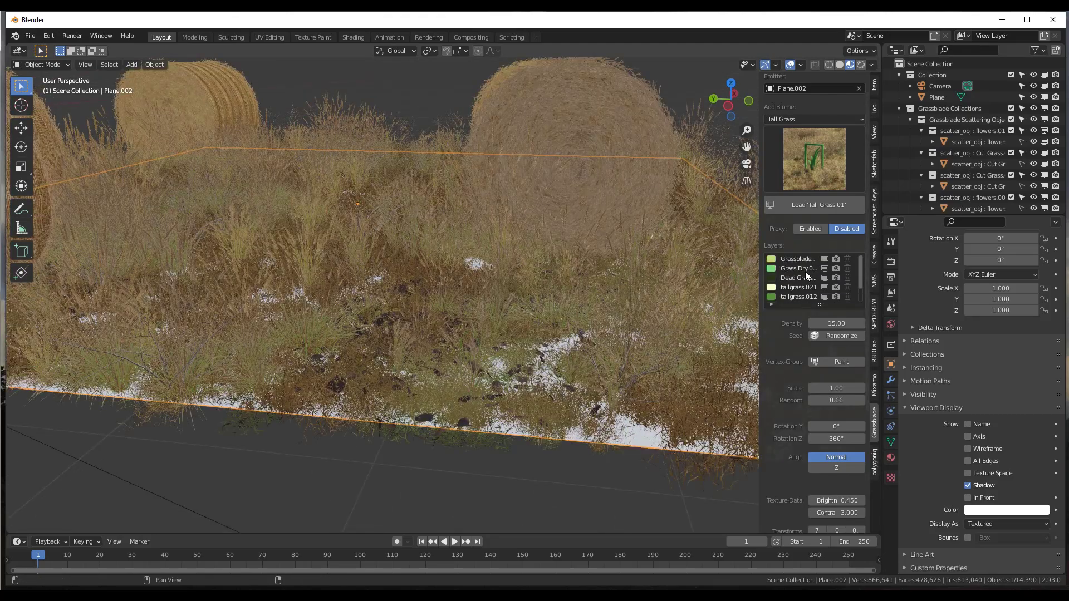
scroll(419, 256, "down", 4)
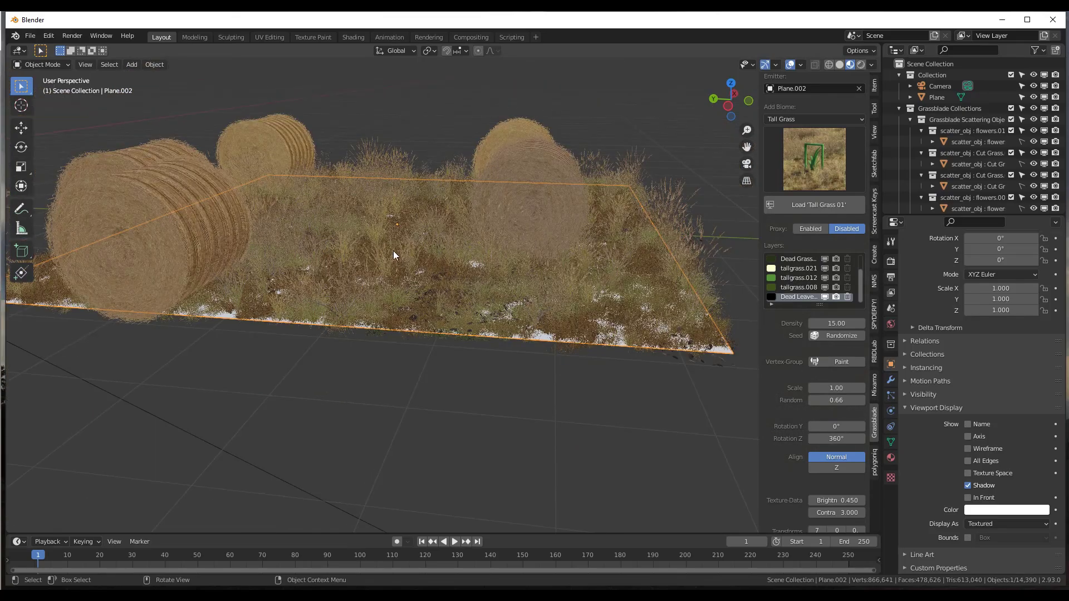
mouse_move(393, 250)
middle_mouse_down()
mouse_move(439, 252)
mouse_move(390, 249)
mouse_move(598, 165)
middle_mouse_up()
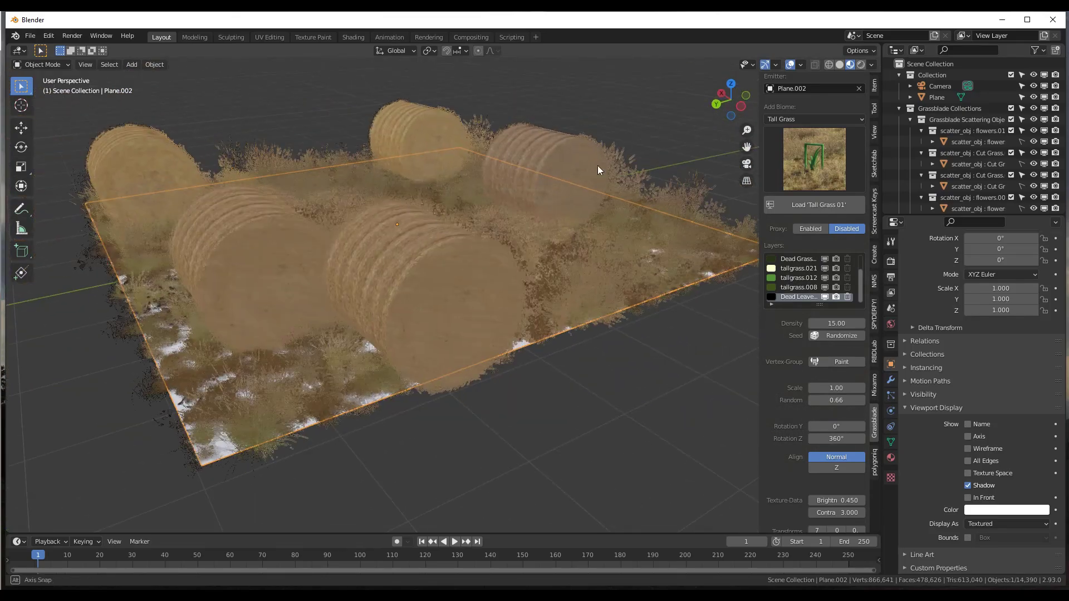
left_click(860, 65)
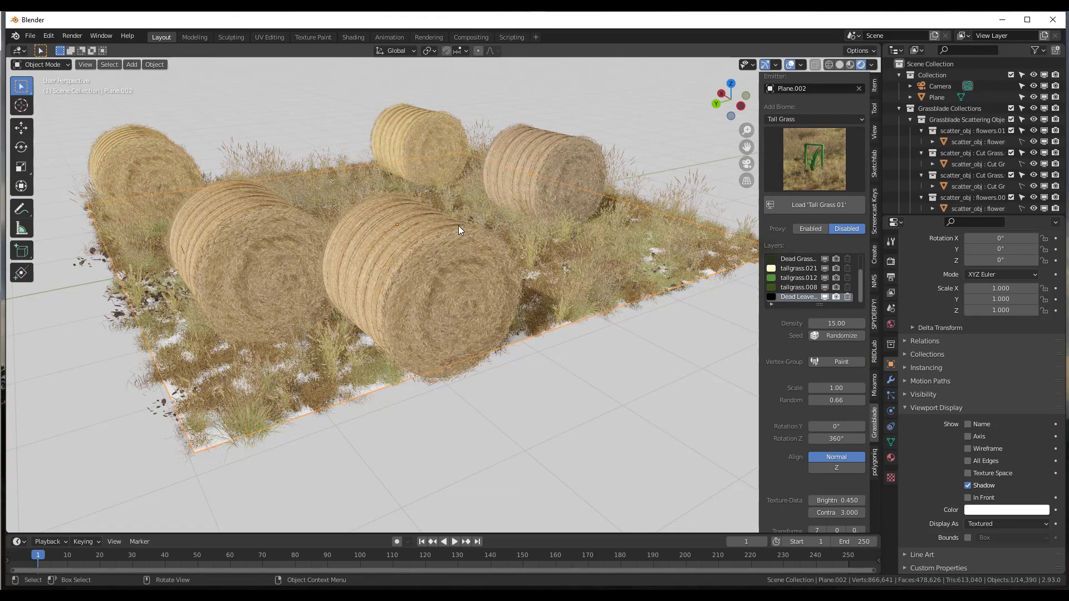
View the bales from a lower angle, keeping Tall Grass 01 as the selected biome.
middle_click_drag(449, 223, 447, 220)
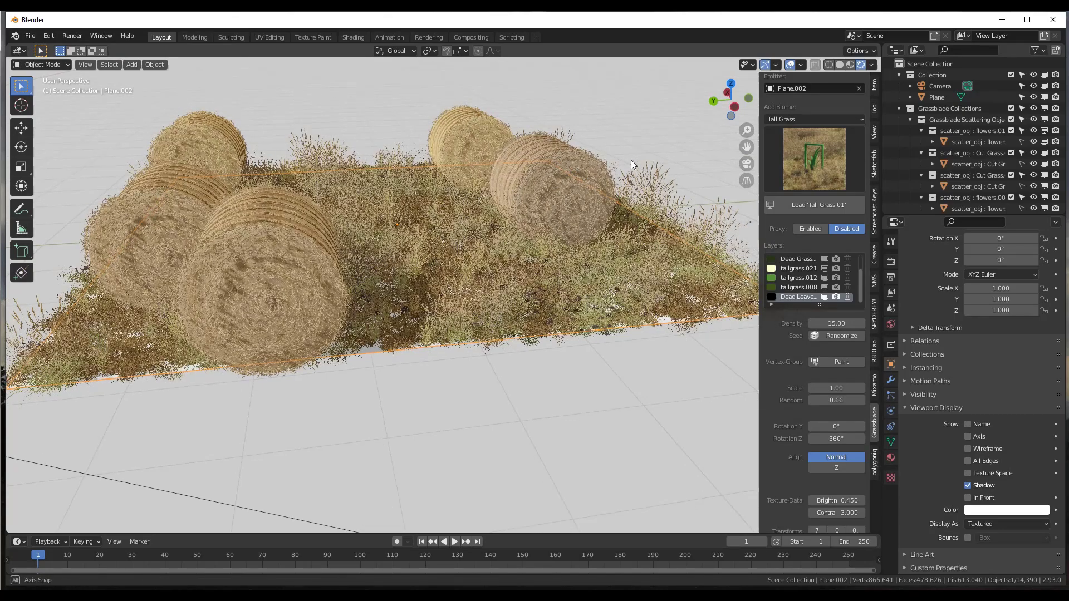
left_click(826, 138)
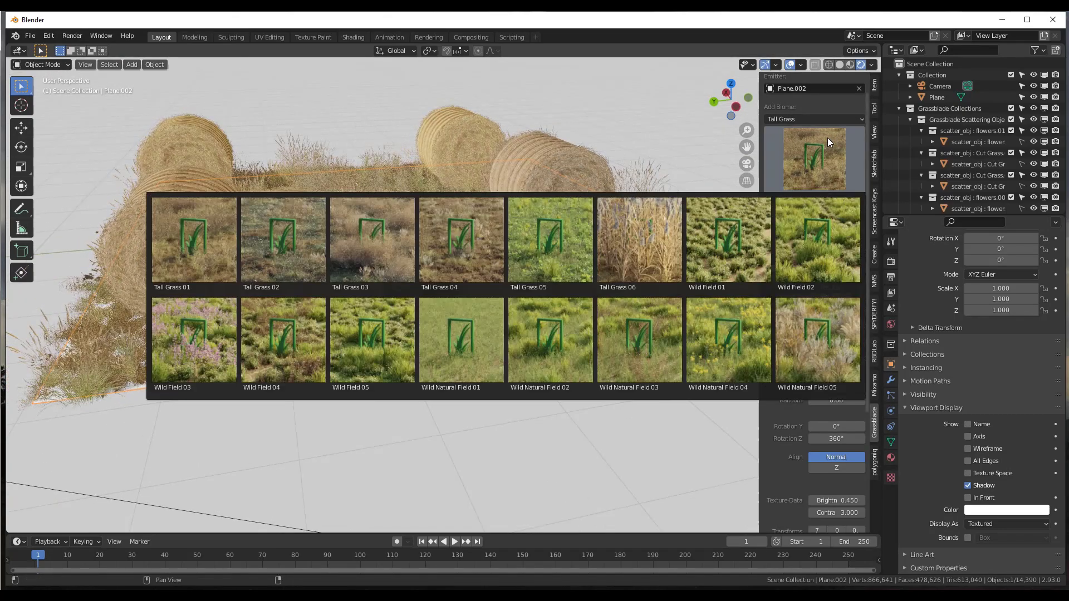
left_click(828, 138)
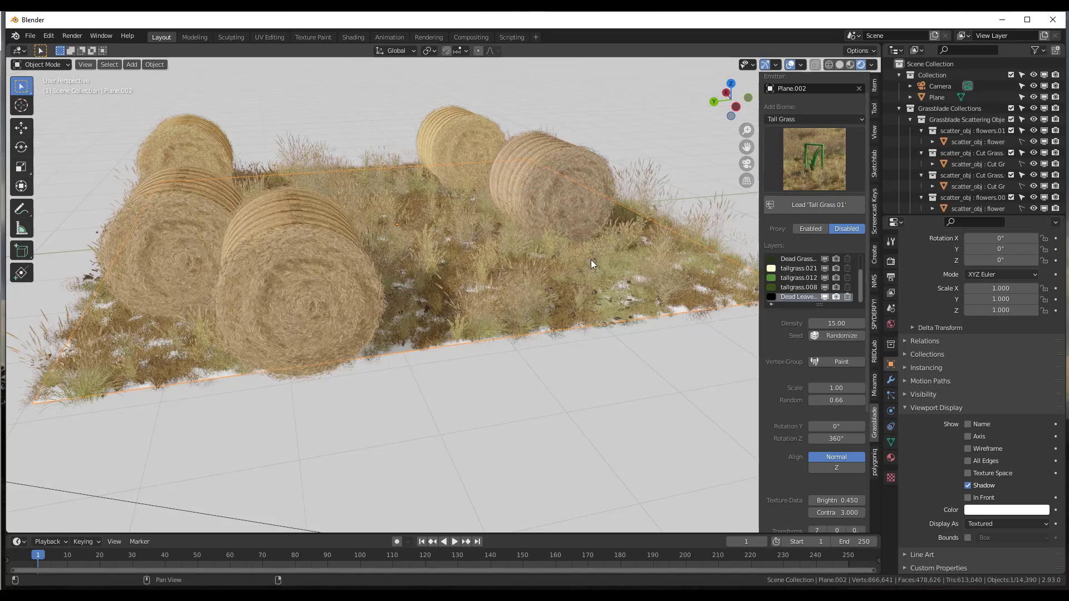